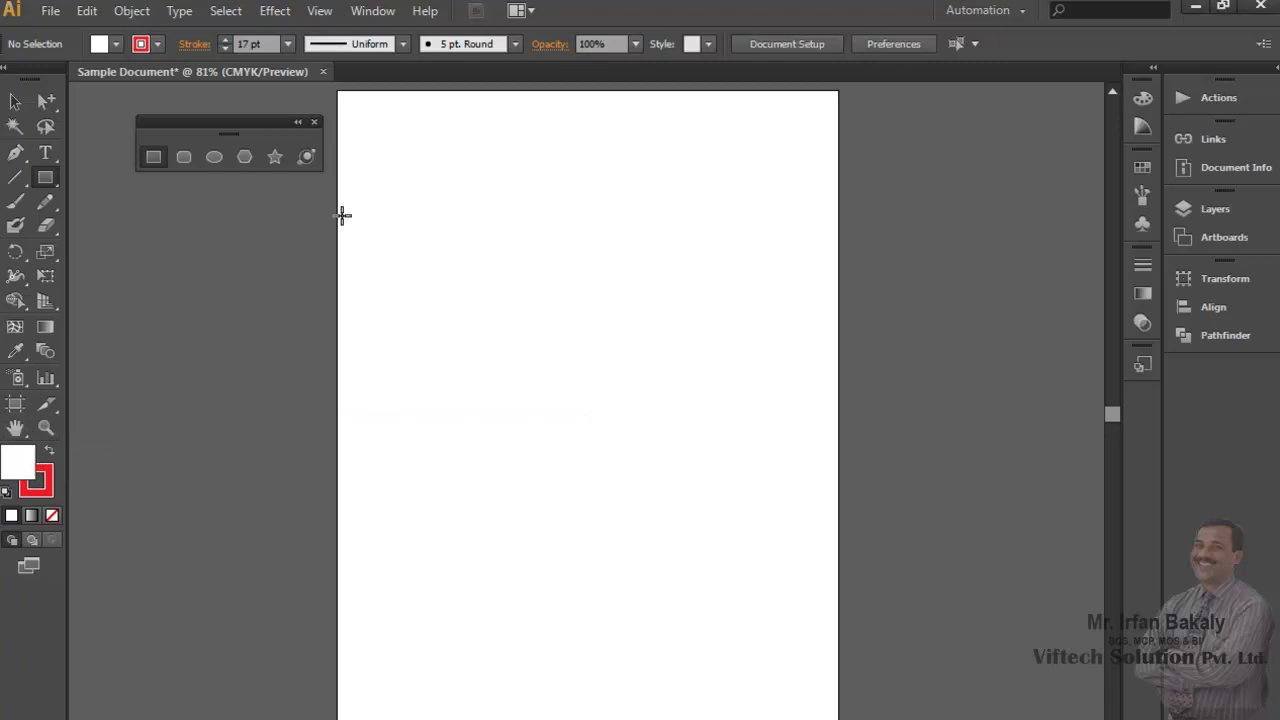
Draw a white-filled rectangle with a 17 pt red stroke in the upper middle of the artboard
{"action": "left_click_drag", "start_coordinate": [437, 206], "coordinate": [762, 547]}
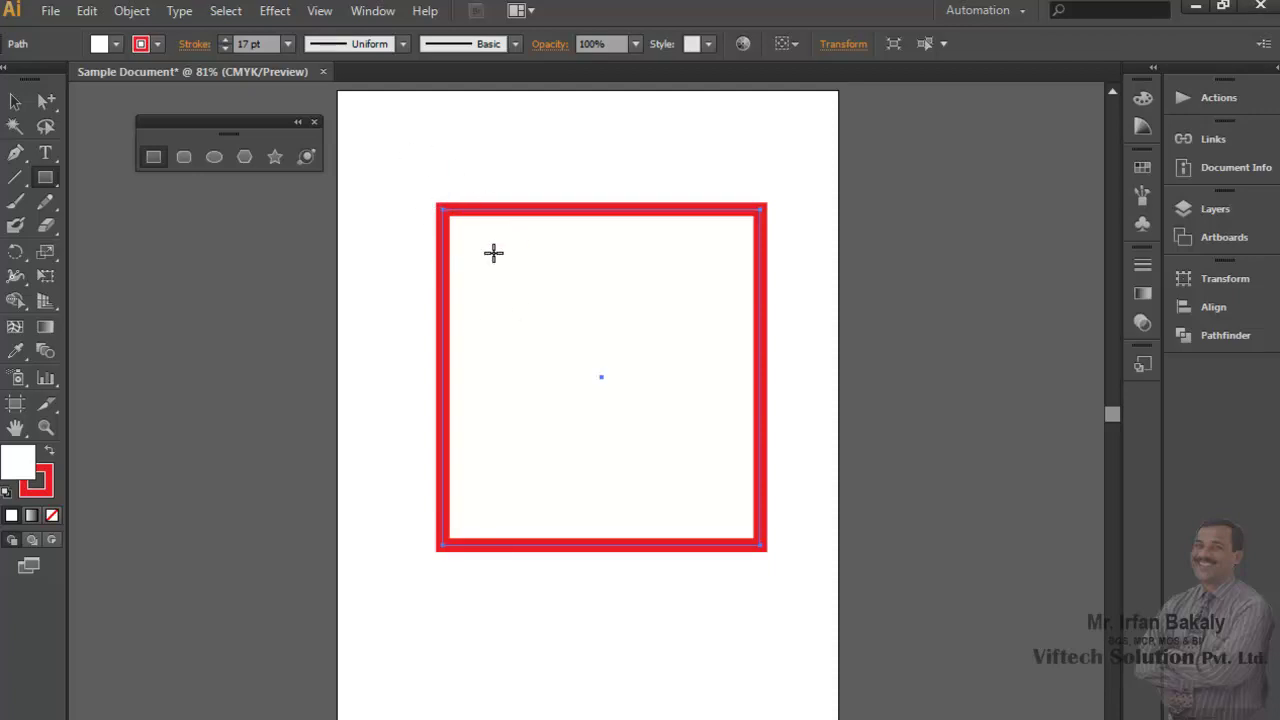
{"action": "left_click", "coordinate": [45, 428]}
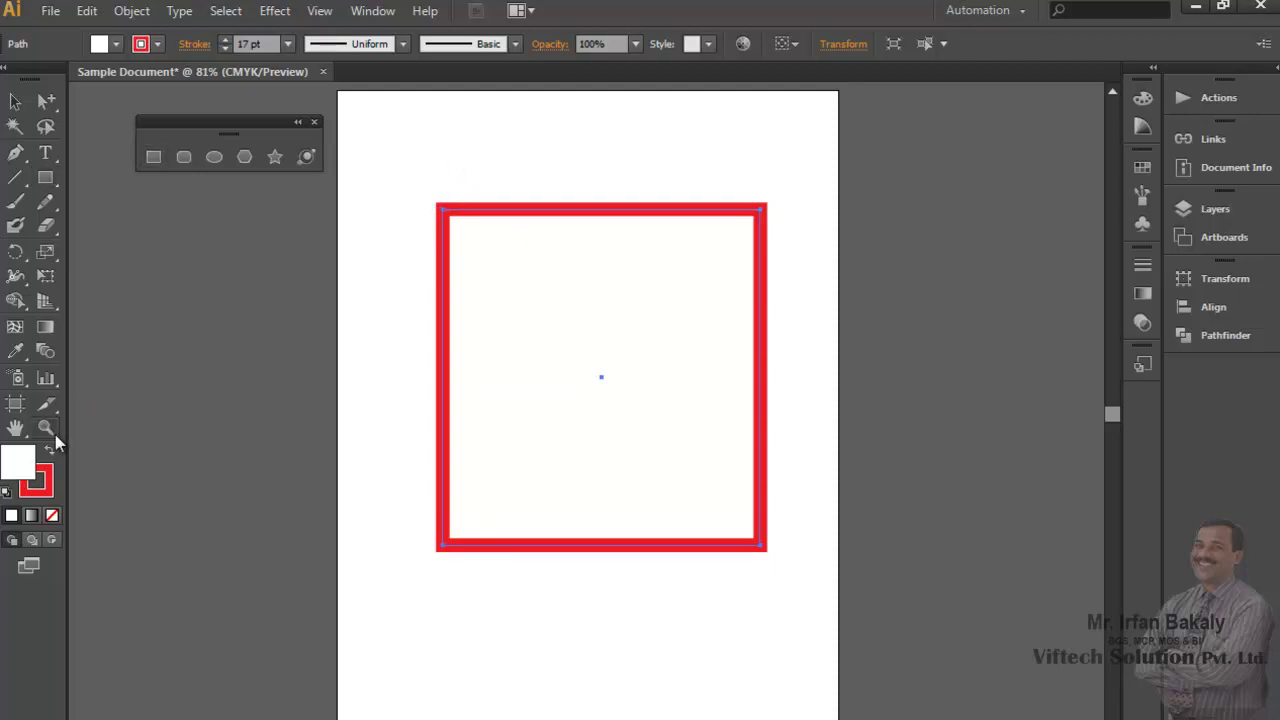
{"action": "left_click", "coordinate": [447, 212]}
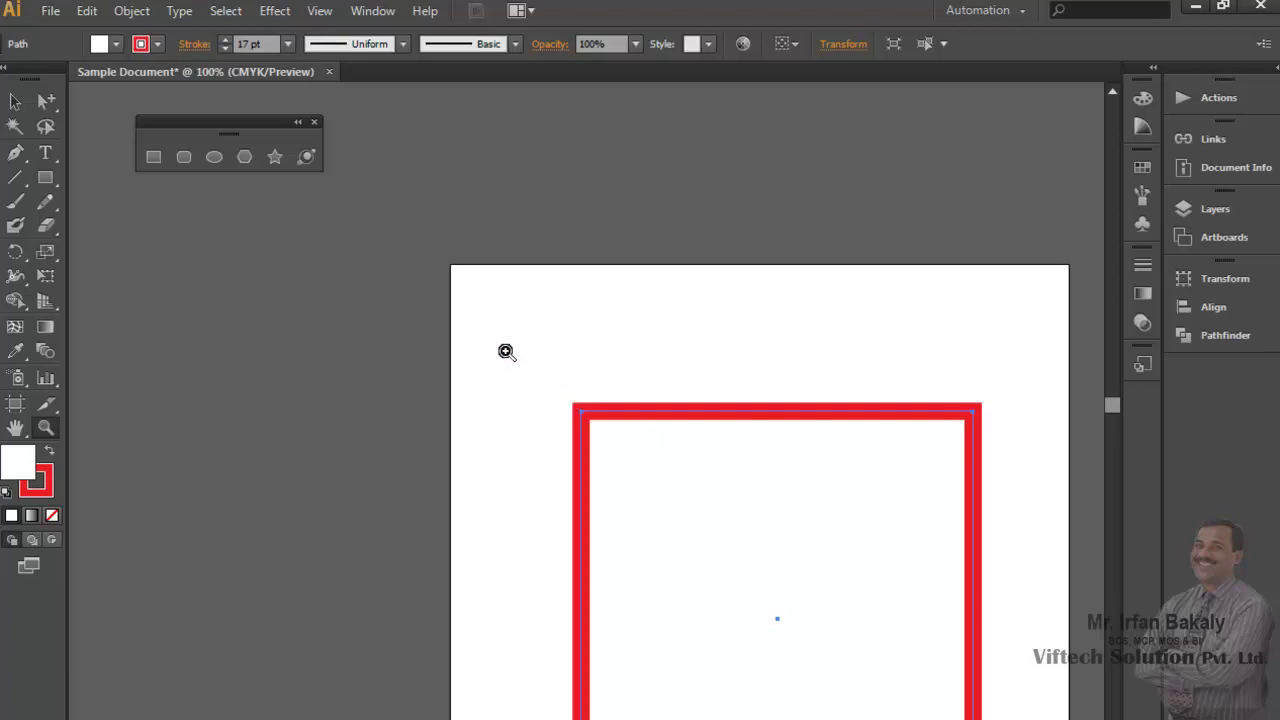
{"action": "left_click_drag", "start_coordinate": [504, 346], "coordinate": [723, 563]}
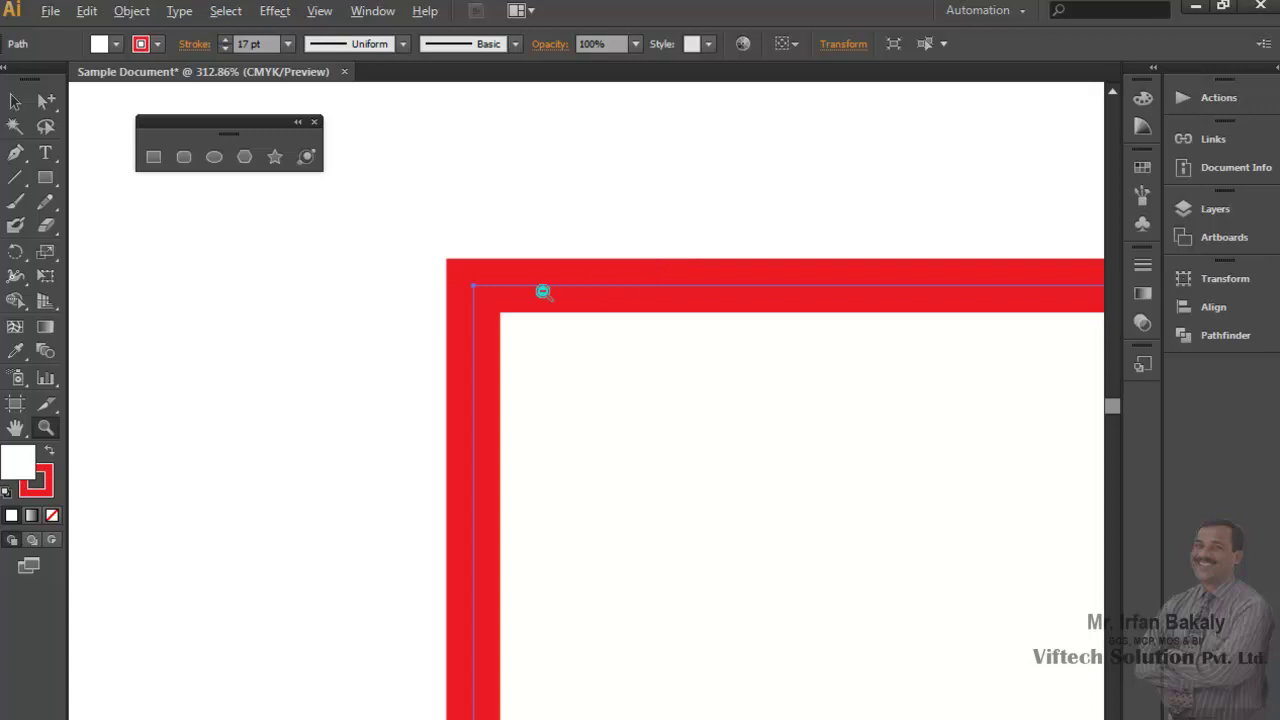
{"action": "left_click", "coordinate": [760, 447], "text": "alt"}
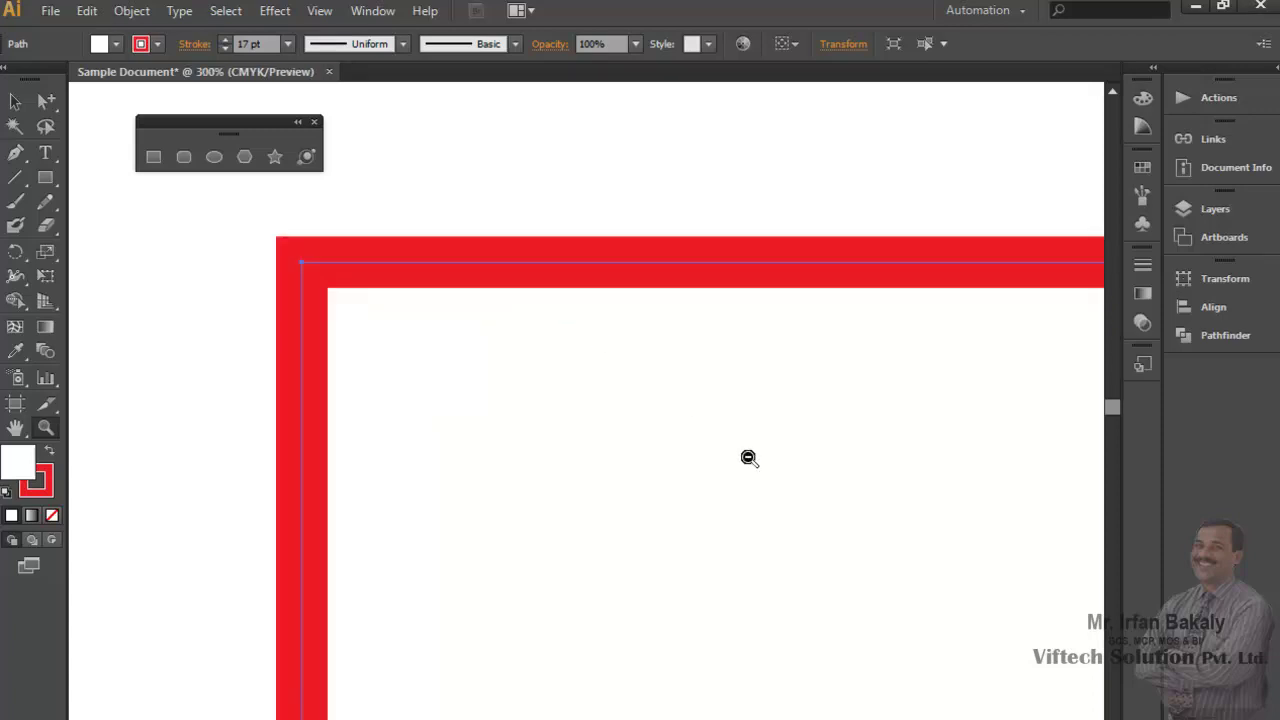
{"action": "left_click", "coordinate": [675, 555], "text": "alt"}
{"action": "left_click", "coordinate": [622, 556], "text": "alt"}
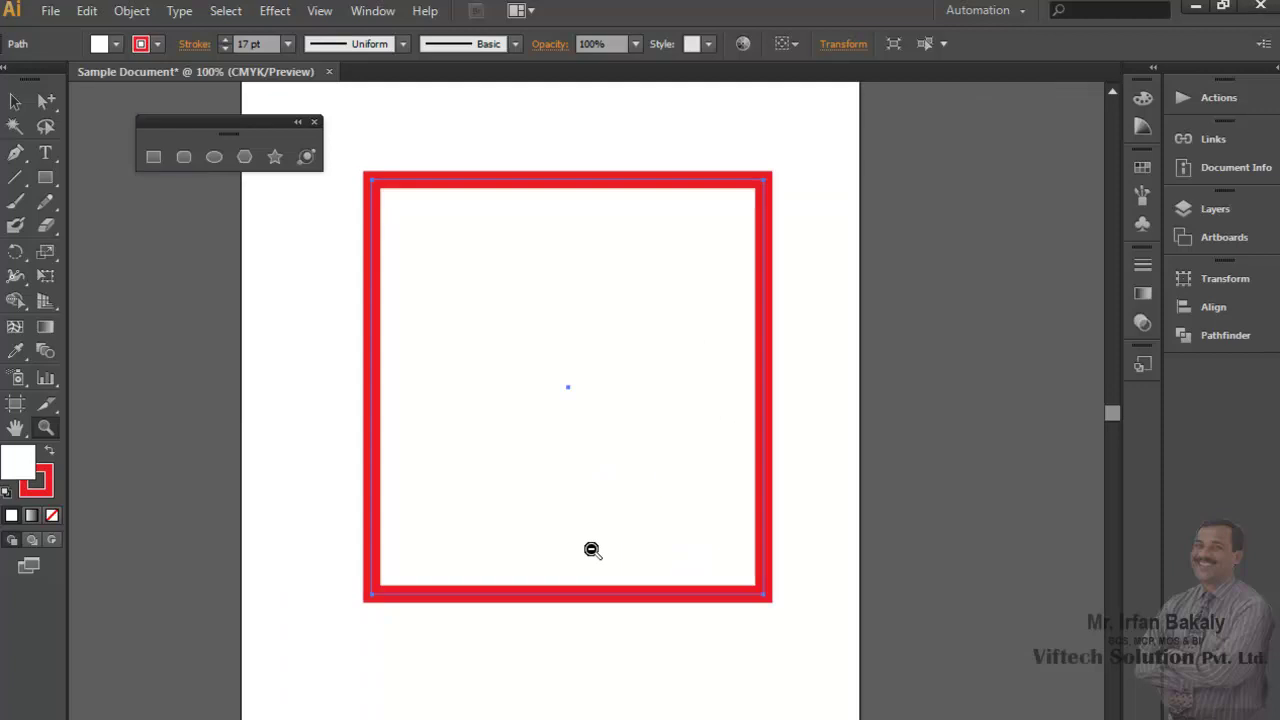
{"action": "left_click", "coordinate": [549, 374], "text": "alt"}
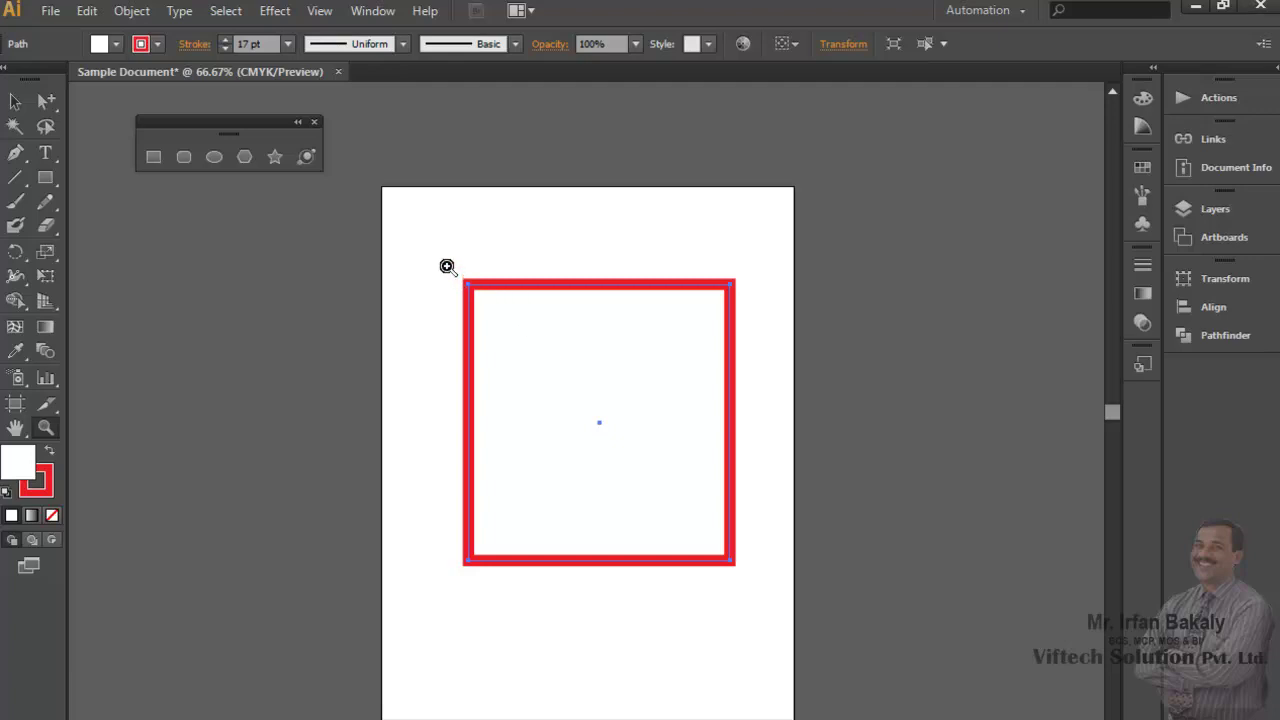
{"action": "left_click_drag", "start_coordinate": [438, 260], "coordinate": [507, 320]}
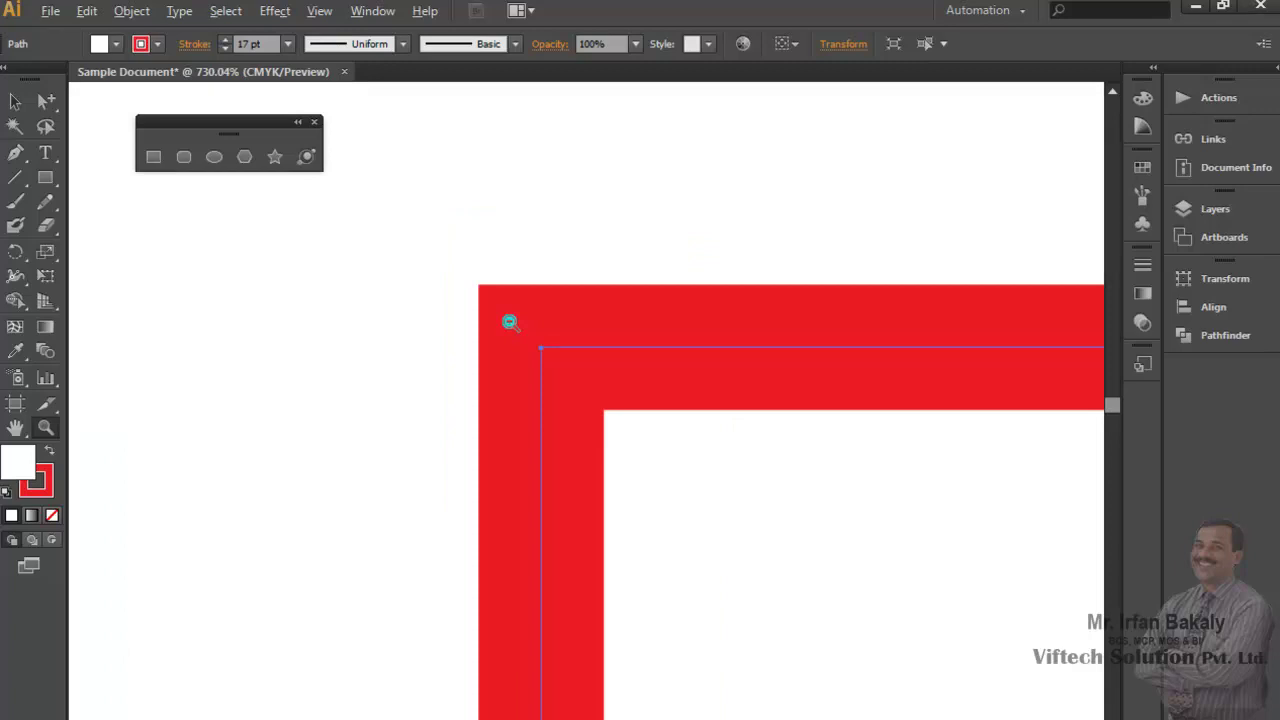
{"action": "left_click", "coordinate": [510, 322], "text": "alt"}
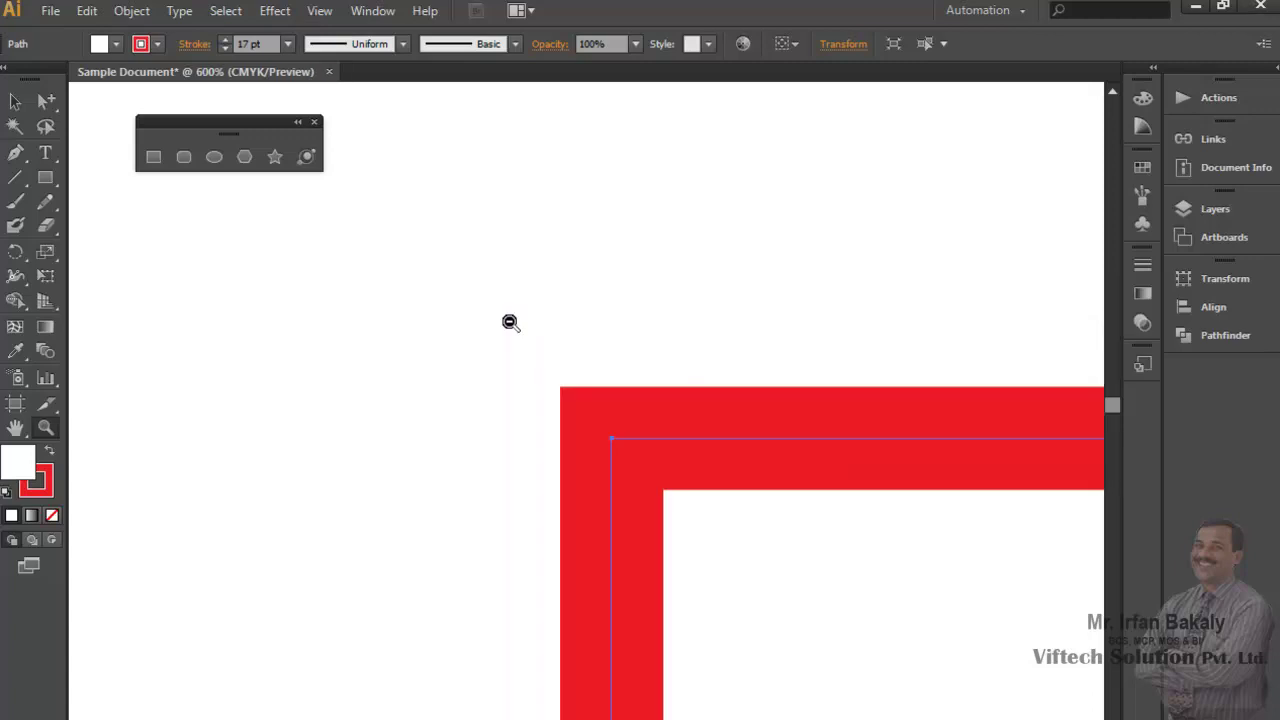
{"action": "left_click", "coordinate": [790, 543], "text": "alt"}
{"action": "left_click", "coordinate": [660, 491], "text": "alt"}
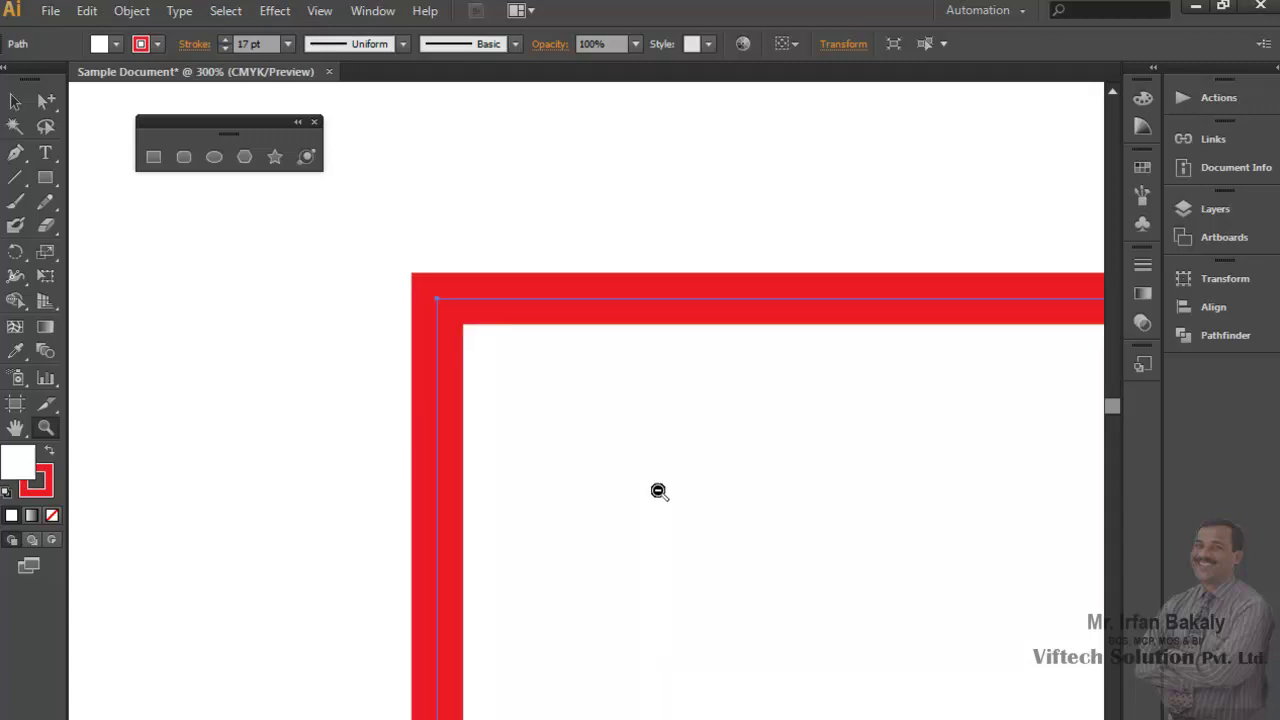
{"action": "left_click", "coordinate": [664, 487], "text": "alt"}
{"action": "left_click", "coordinate": [787, 552], "text": "alt"}
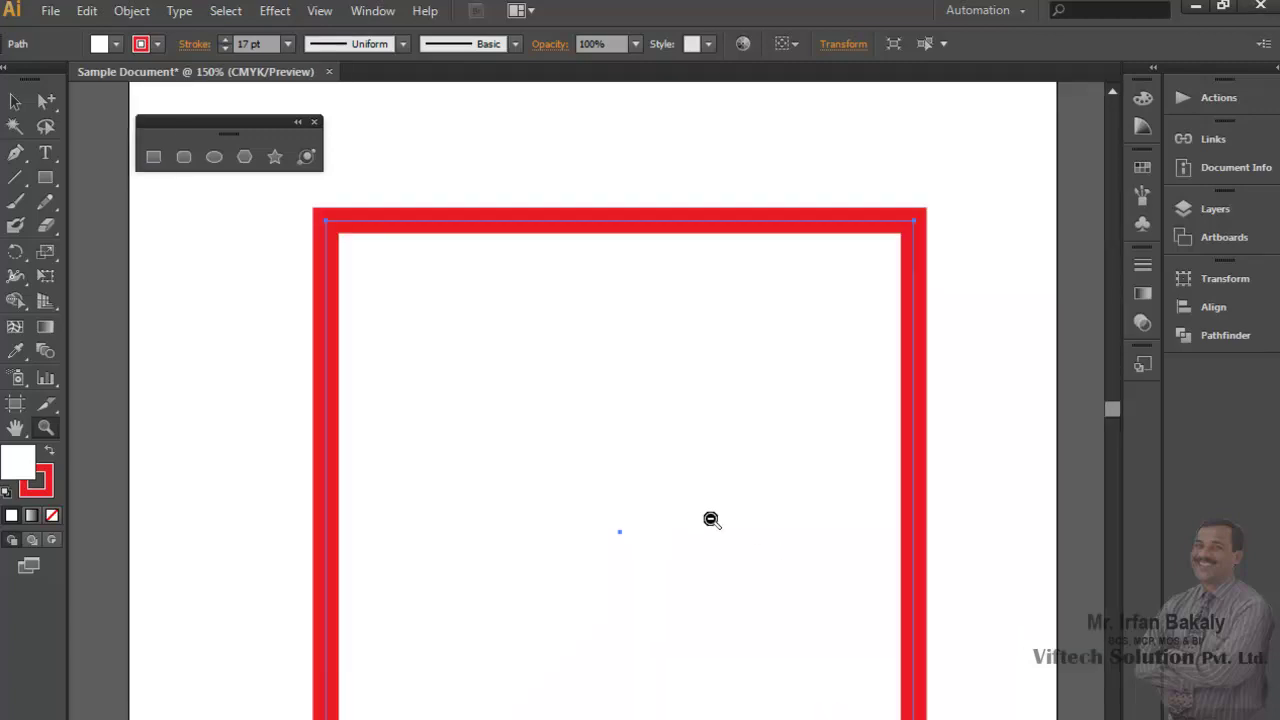
{"action": "left_click", "coordinate": [709, 517], "text": "alt"}
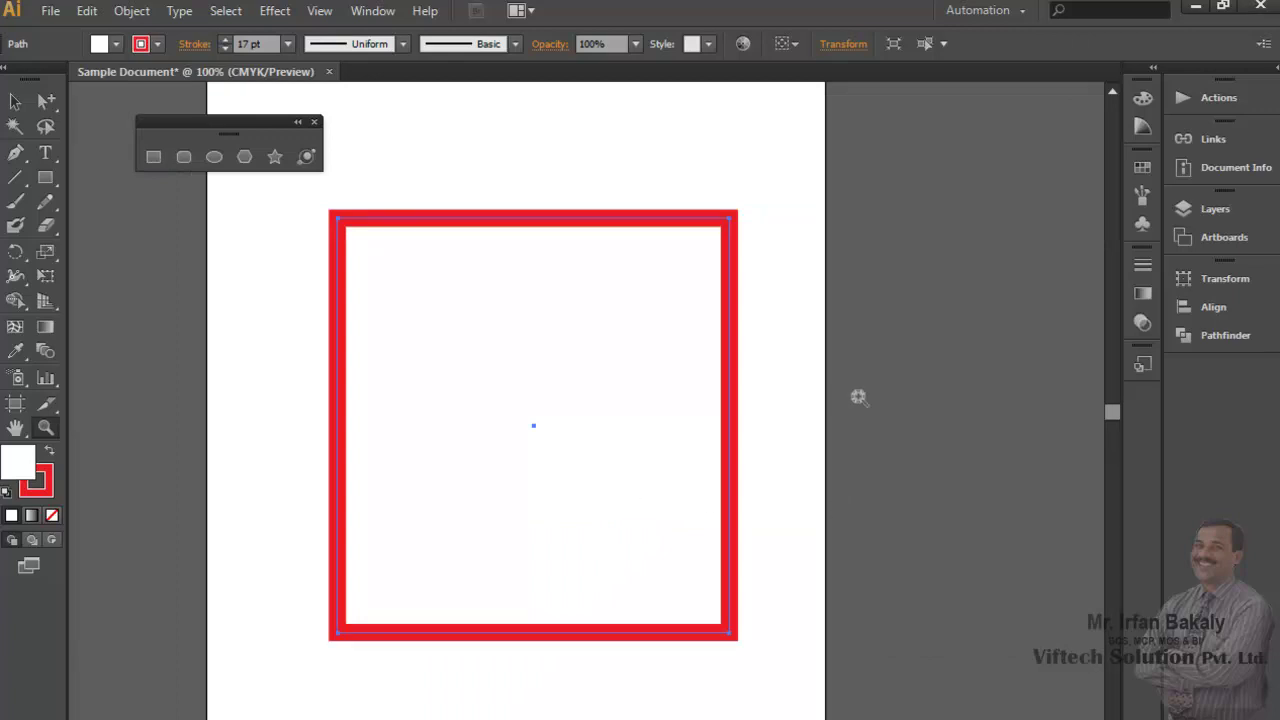
Zoom in on the rectangle's top-left corner until the thick red stroke fills the view
{"action": "key", "text": "ctrl+plus"}
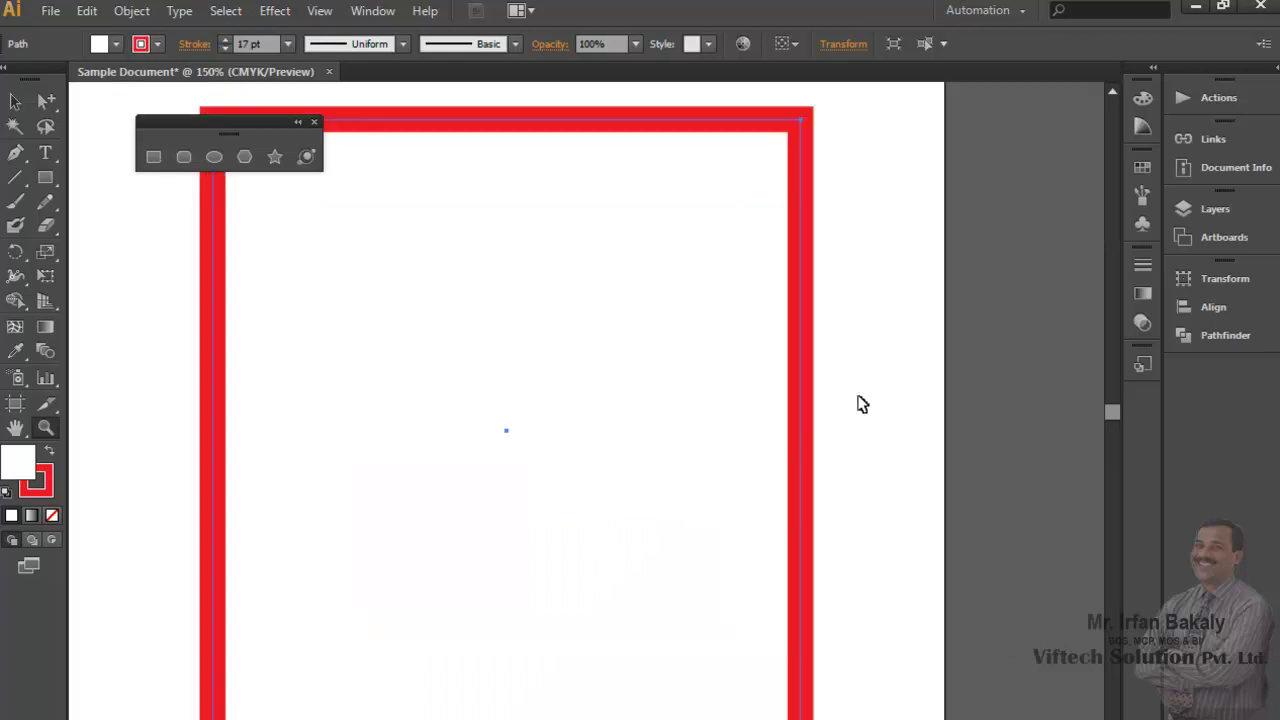
{"action": "key", "text": "ctrl+plus"}
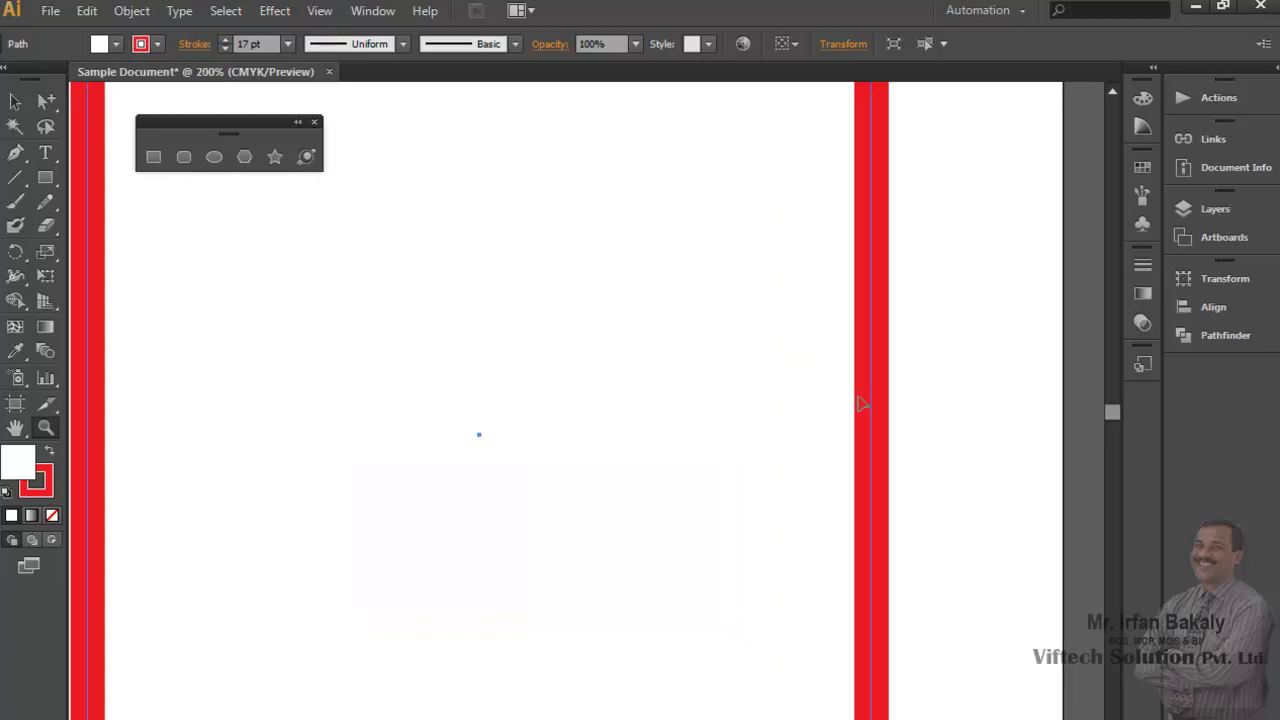
{"action": "key", "text": "ctrl+plus"}
{"action": "key", "text": "ctrl+plus"}
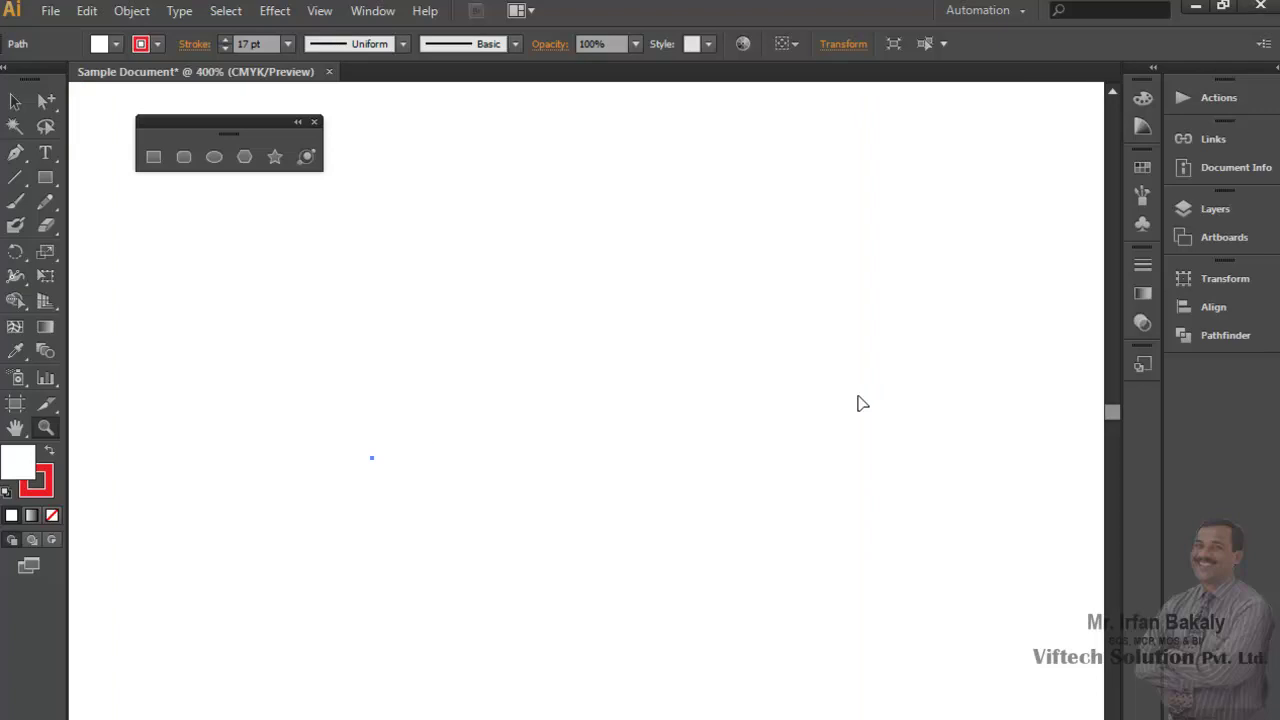
{"action": "key", "text": "ctrl+minus"}
{"action": "key", "text": "ctrl+minus"}
{"action": "key", "text": "ctrl+minus"}
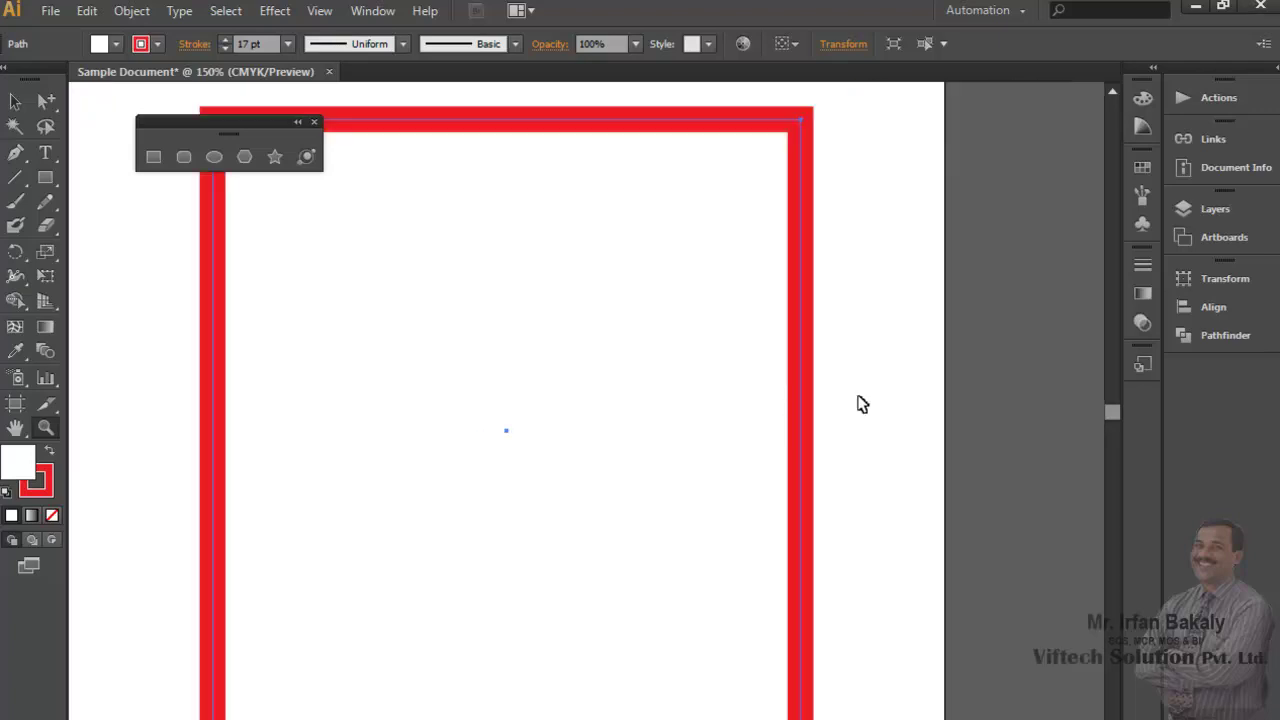
{"action": "key", "text": "ctrl+minus"}
{"action": "key", "text": "ctrl+minus"}
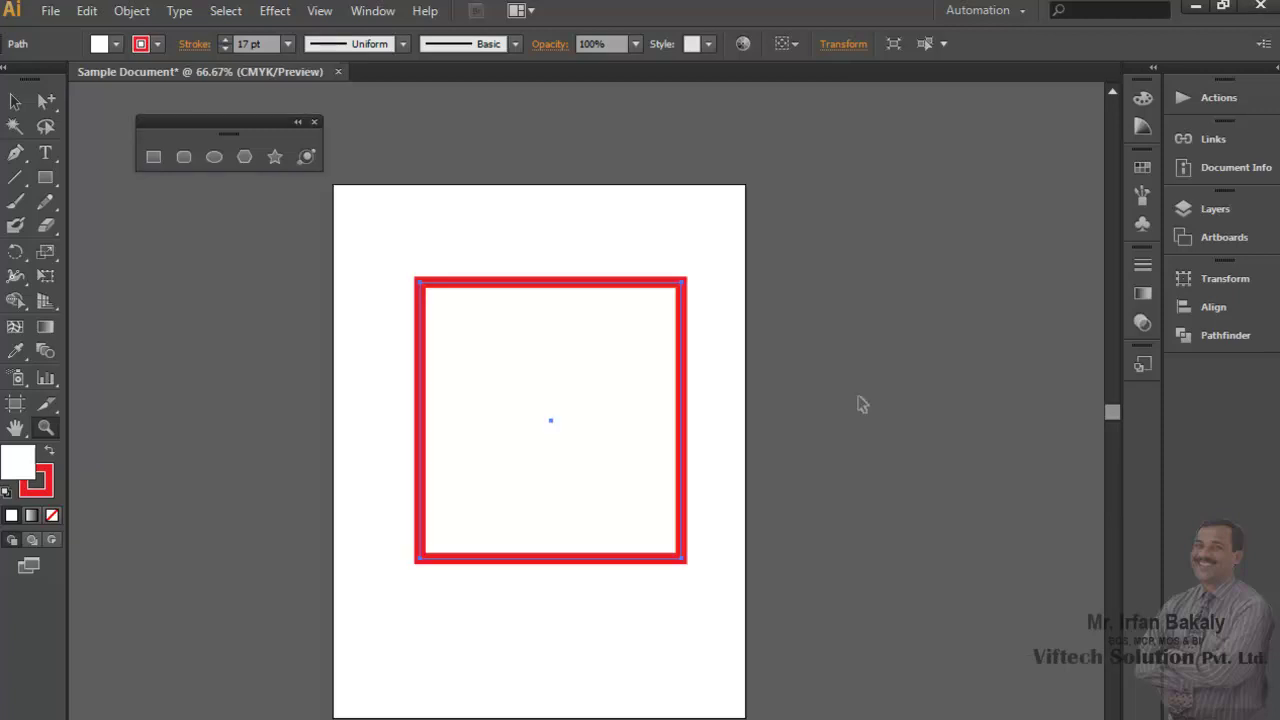
{"action": "key", "text": "ctrl+plus"}
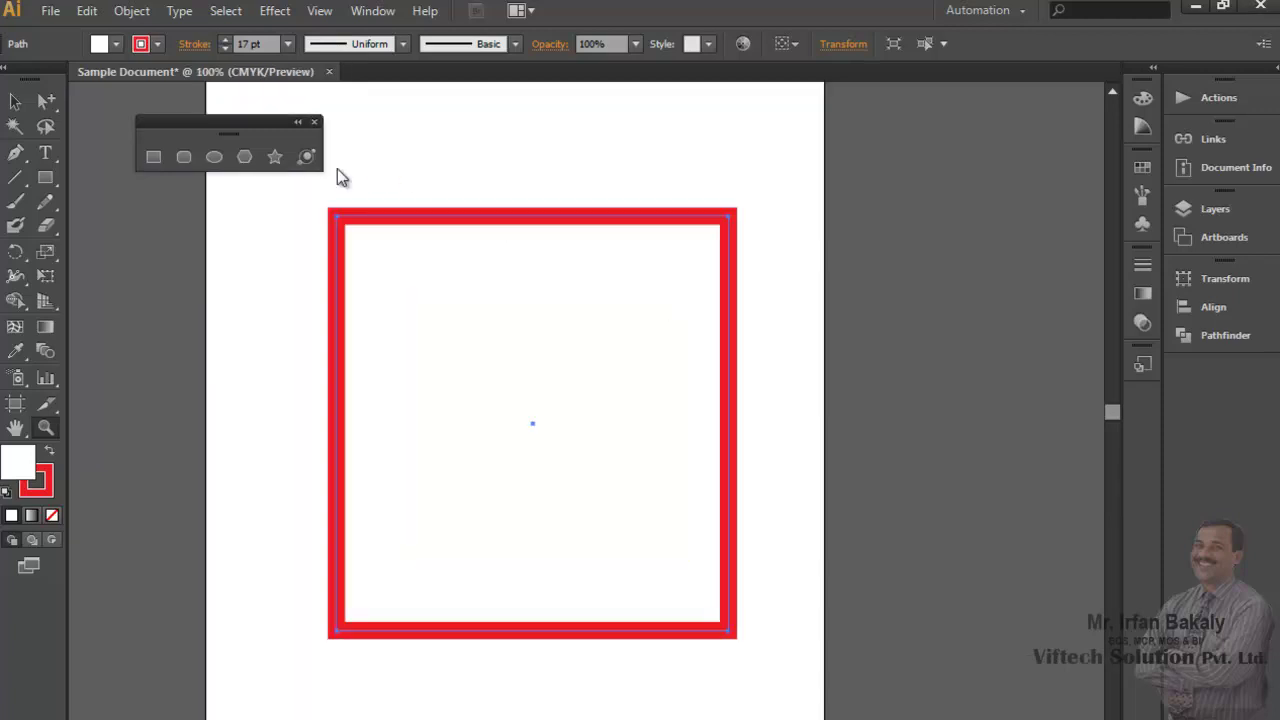
{"action": "left_click_drag", "start_coordinate": [297, 190], "coordinate": [426, 268]}
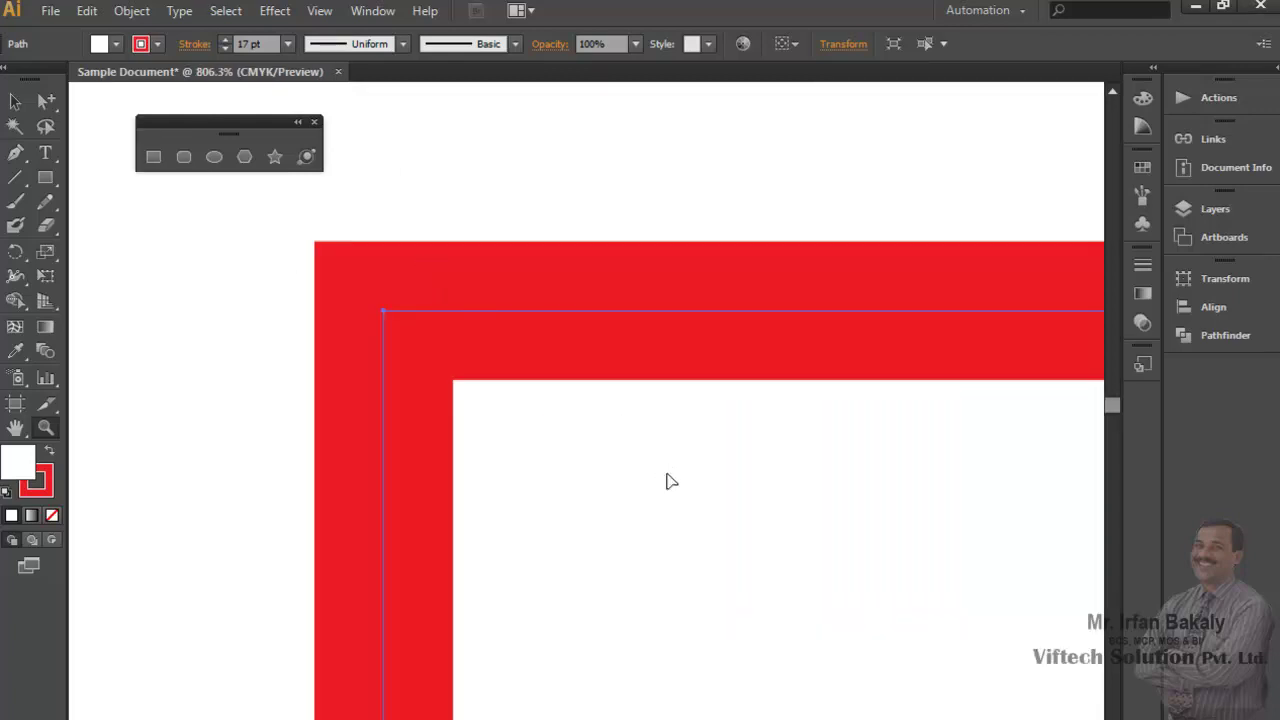
{"action": "key", "text": "ctrl+plus"}
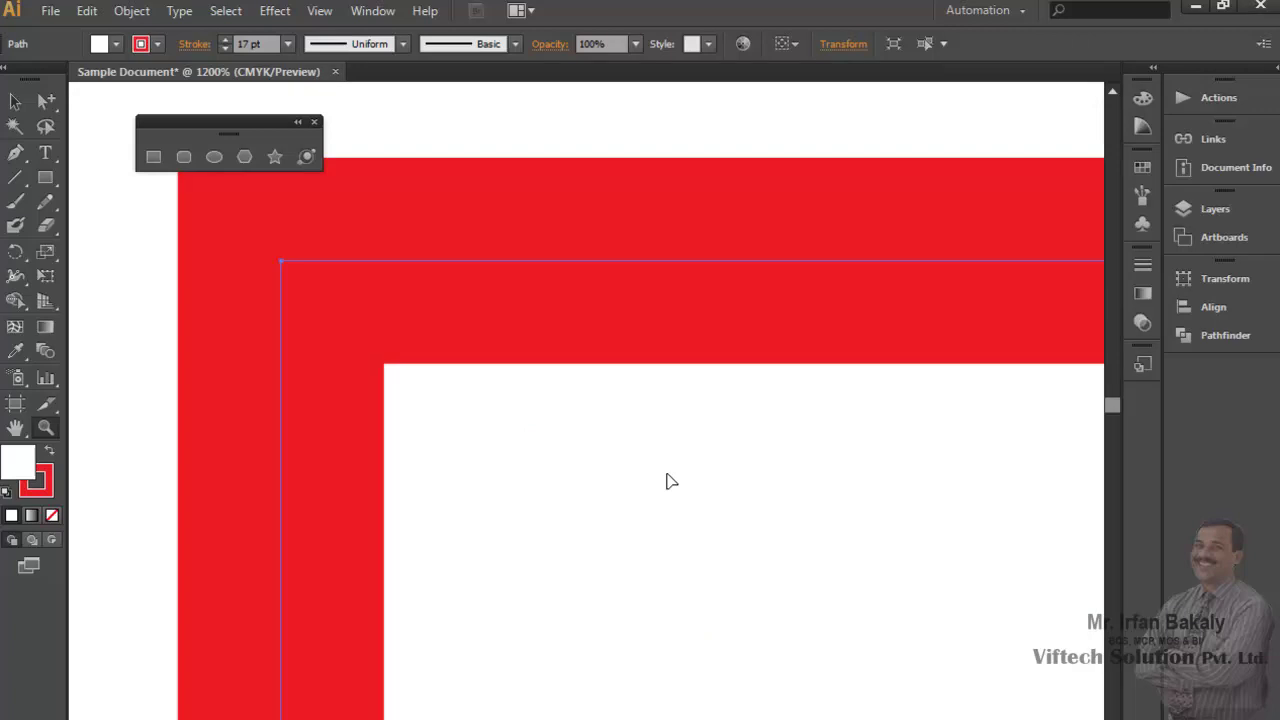
{"action": "key", "text": "ctrl+plus"}
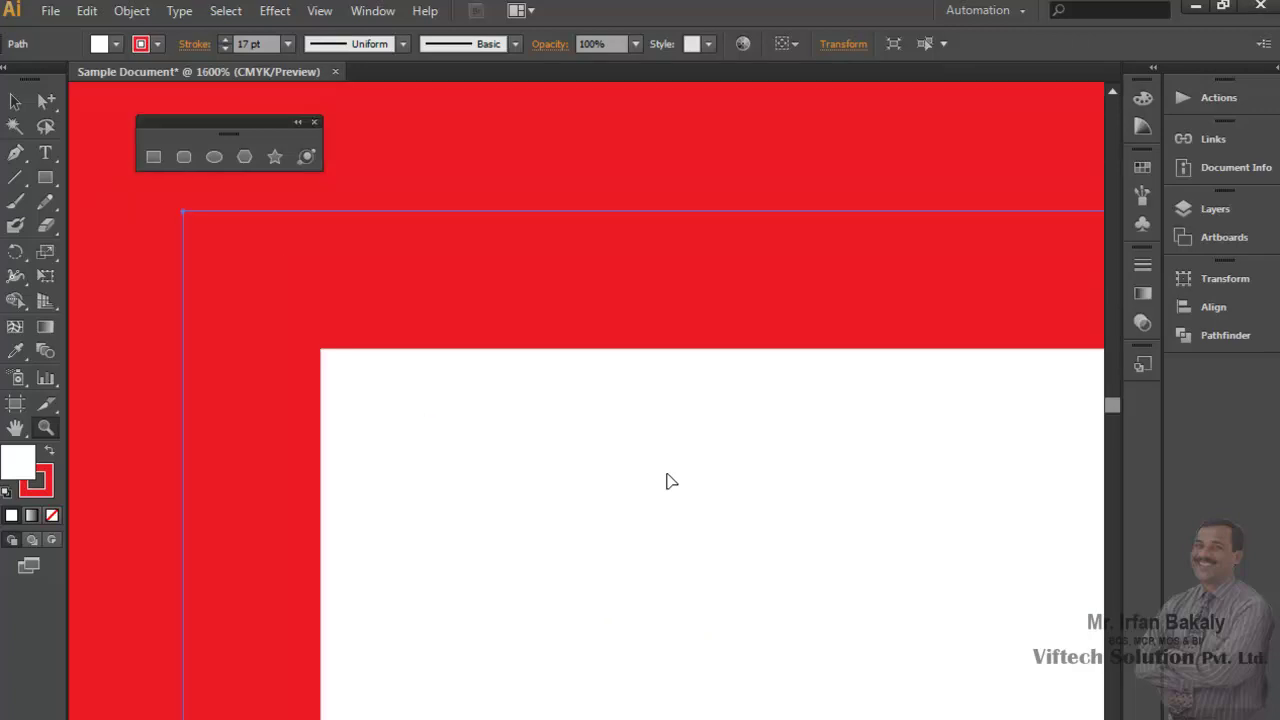
{"action": "key", "text": "ctrl+minus"}
{"action": "key", "text": "ctrl+minus"}
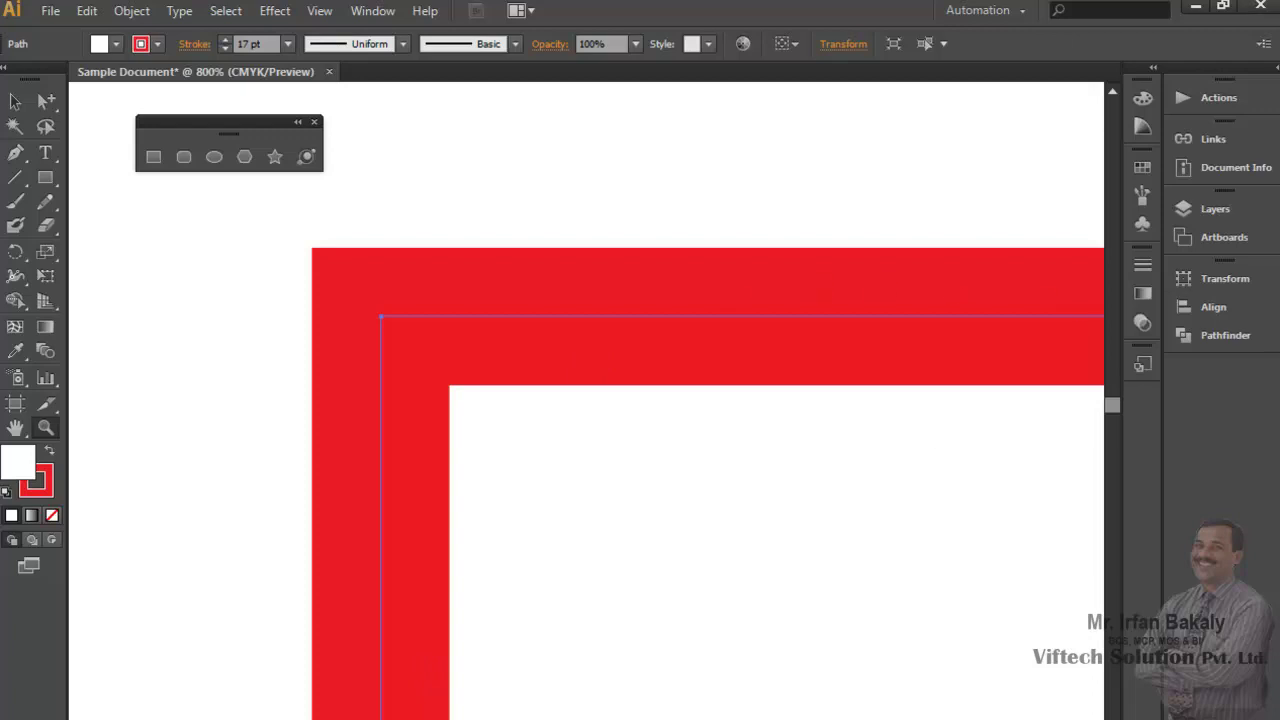
Scroll horizontally from the top-left corner to the top-right corner of the red outline
{"action": "scroll", "coordinate": [586, 400], "scroll_direction": "left", "scroll_amount": 1}
{"action": "scroll", "coordinate": [586, 400], "scroll_direction": "left", "scroll_amount": 3}
{"action": "scroll", "coordinate": [586, 400], "scroll_direction": "left", "scroll_amount": 2}
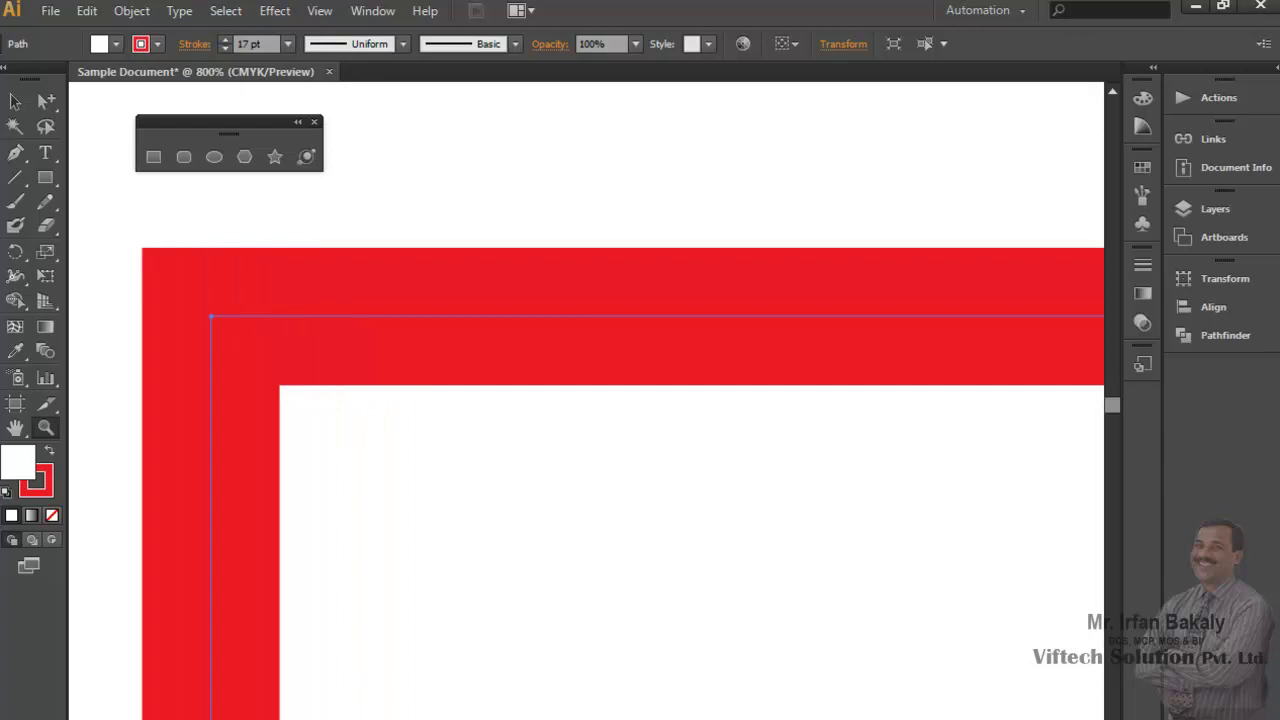
{"action": "scroll", "coordinate": [586, 400], "scroll_direction": "left", "scroll_amount": 3}
{"action": "scroll", "coordinate": [586, 400], "scroll_direction": "right", "scroll_amount": 2}
{"action": "scroll", "coordinate": [586, 400], "scroll_direction": "right", "scroll_amount": 4}
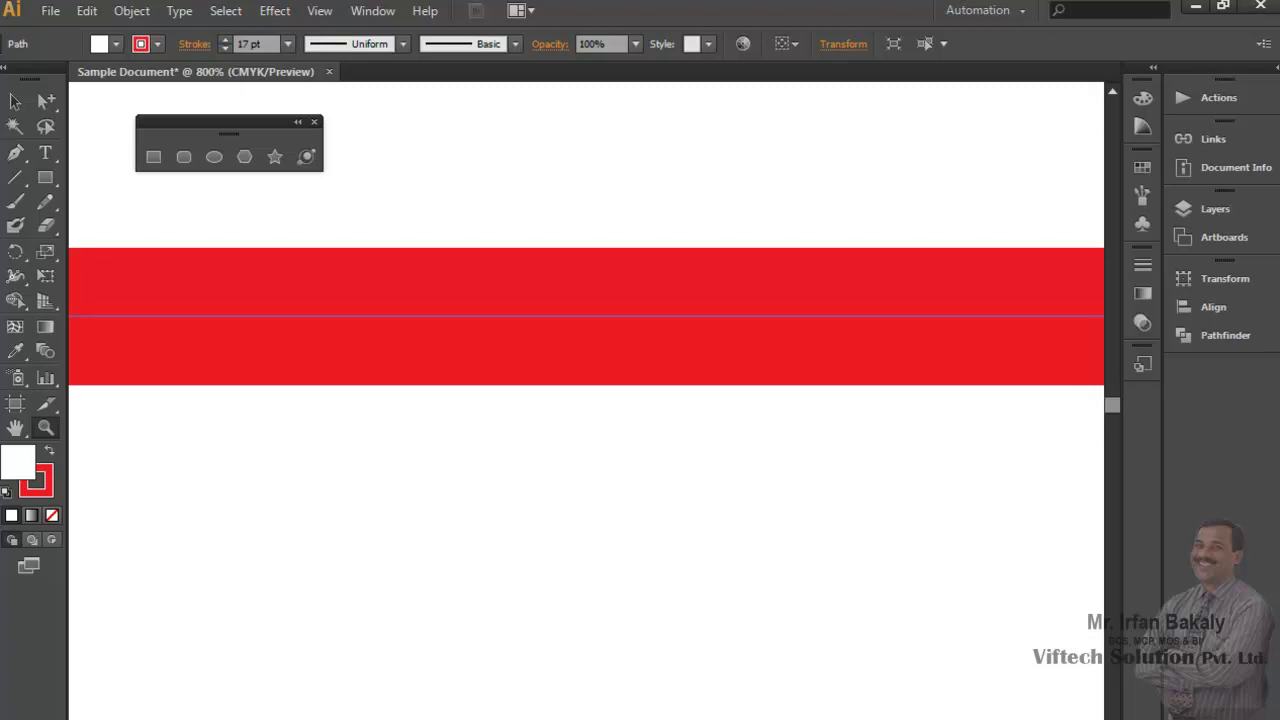
{"action": "scroll", "coordinate": [586, 400], "scroll_direction": "right", "scroll_amount": 2}
{"action": "scroll", "coordinate": [586, 400], "scroll_direction": "right", "scroll_amount": 4}
{"action": "scroll", "coordinate": [586, 400], "scroll_direction": "right", "scroll_amount": 6}
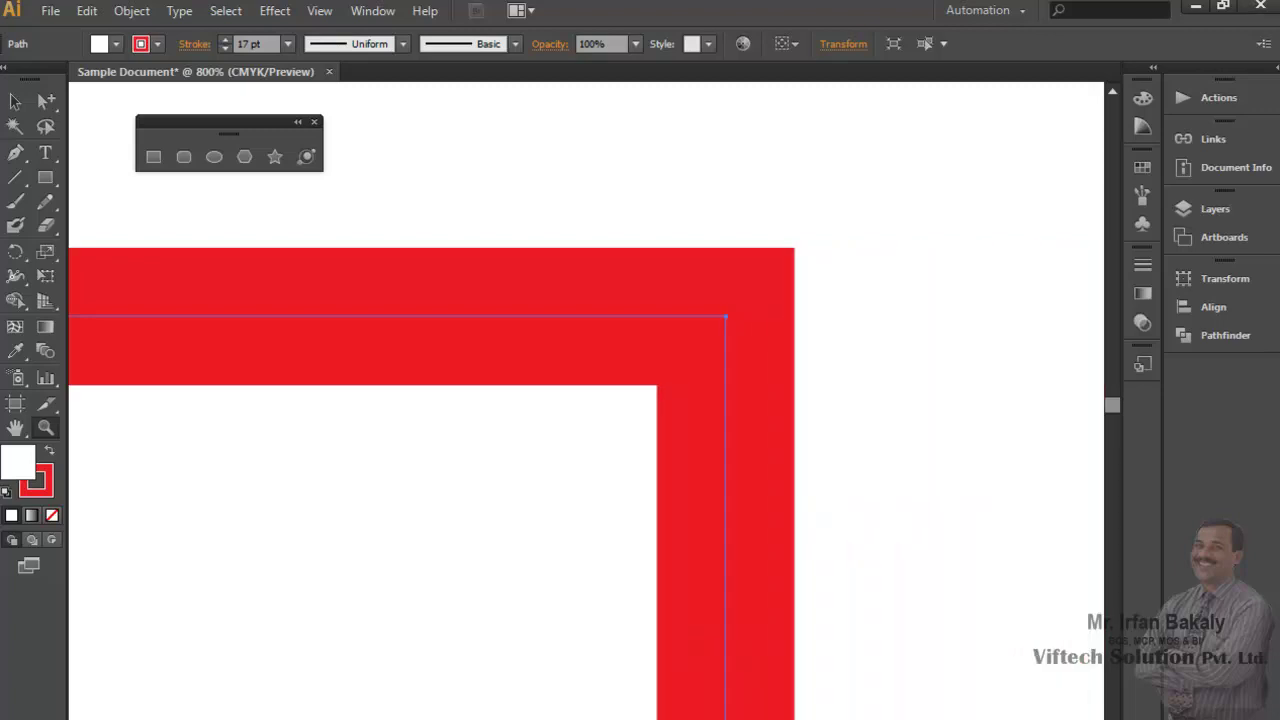
{"action": "scroll", "coordinate": [586, 400], "scroll_direction": "right", "scroll_amount": 1}
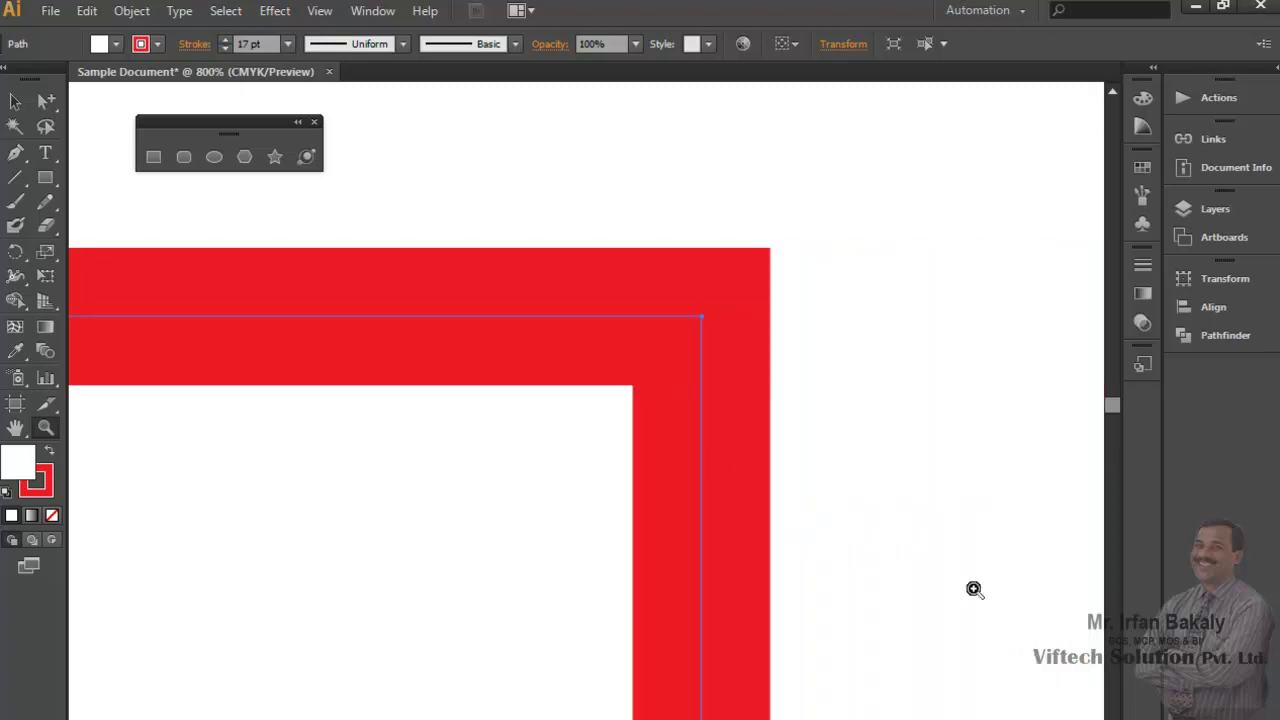
{"action": "left_click", "coordinate": [14, 430]}
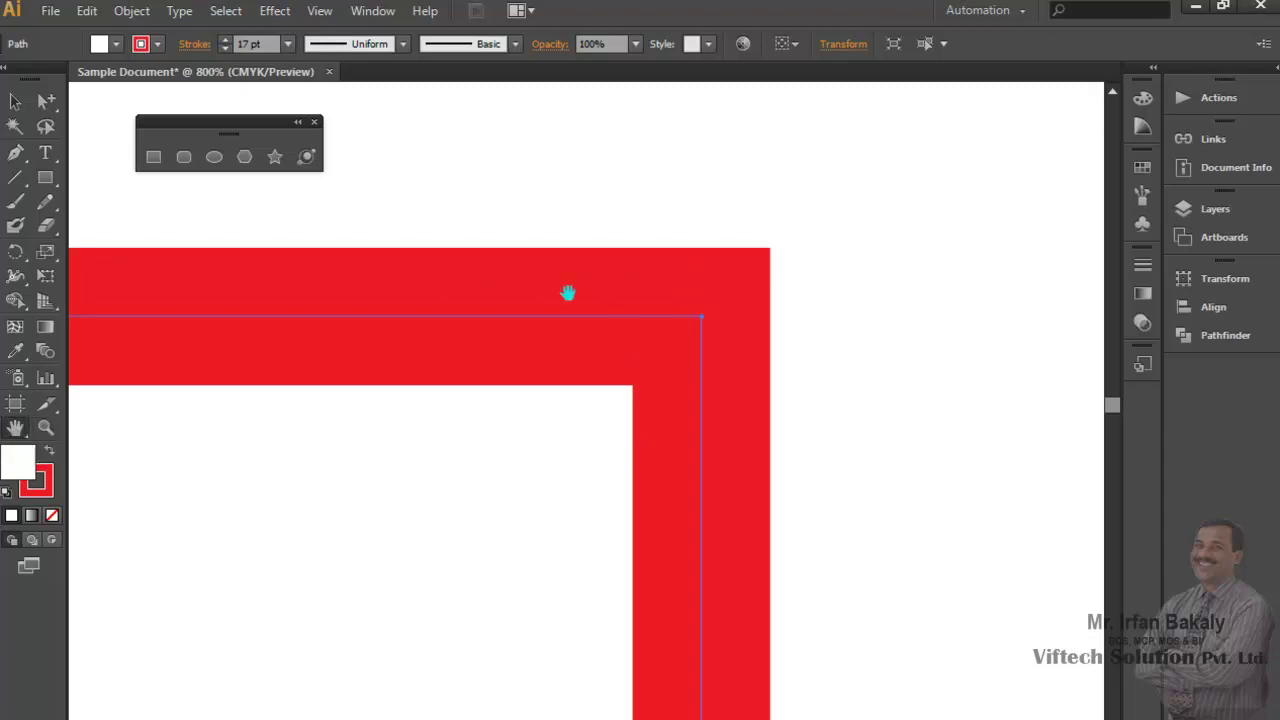
{"action": "mouse_move", "coordinate": [271, 337]}
{"action": "left_mouse_down"}
{"action": "mouse_move", "coordinate": [457, 309]}
{"action": "mouse_move", "coordinate": [243, 300]}
{"action": "mouse_move", "coordinate": [491, 337]}
{"action": "mouse_move", "coordinate": [422, 393]}
{"action": "left_mouse_up"}
{"action": "scroll", "coordinate": [469, 451], "scroll_direction": "down", "scroll_amount": 1}
{"action": "scroll", "coordinate": [440, 449], "scroll_direction": "down", "scroll_amount": 1}
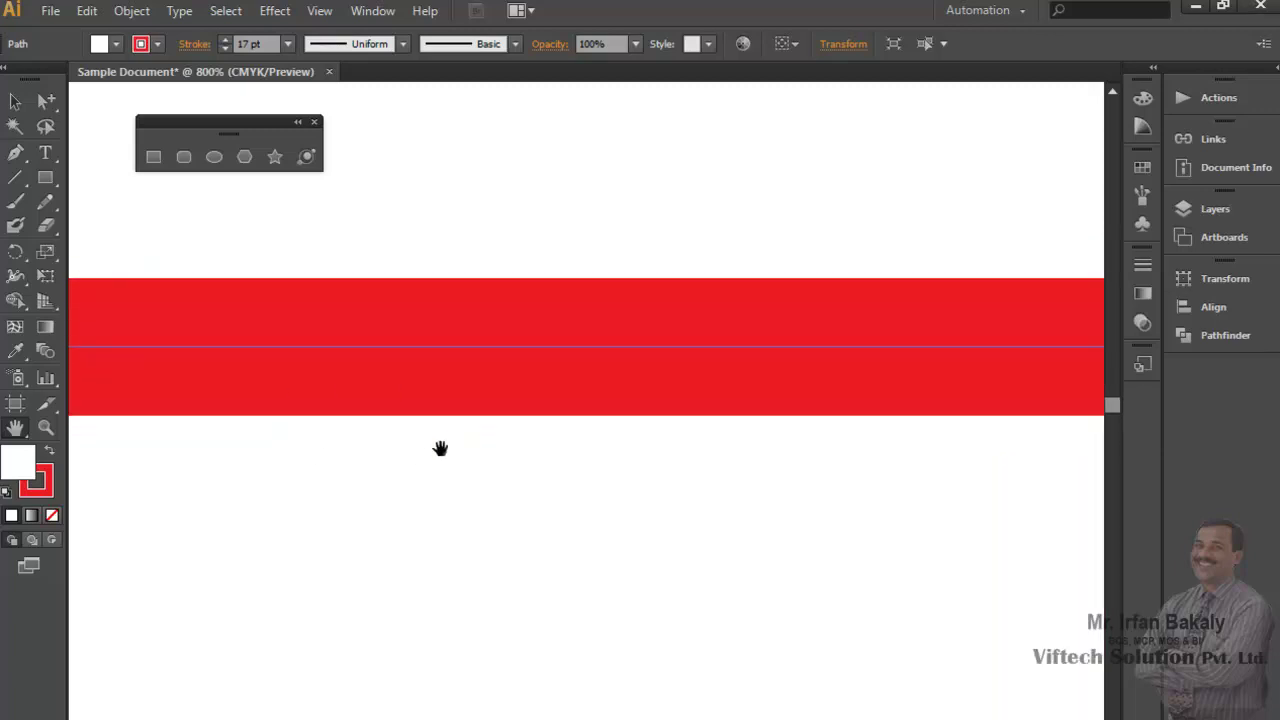
{"action": "mouse_move", "coordinate": [309, 394]}
{"action": "left_mouse_down"}
{"action": "mouse_move", "coordinate": [414, 346]}
{"action": "mouse_move", "coordinate": [354, 354]}
{"action": "mouse_move", "coordinate": [376, 407]}
{"action": "mouse_move", "coordinate": [364, 407]}
{"action": "left_mouse_up"}
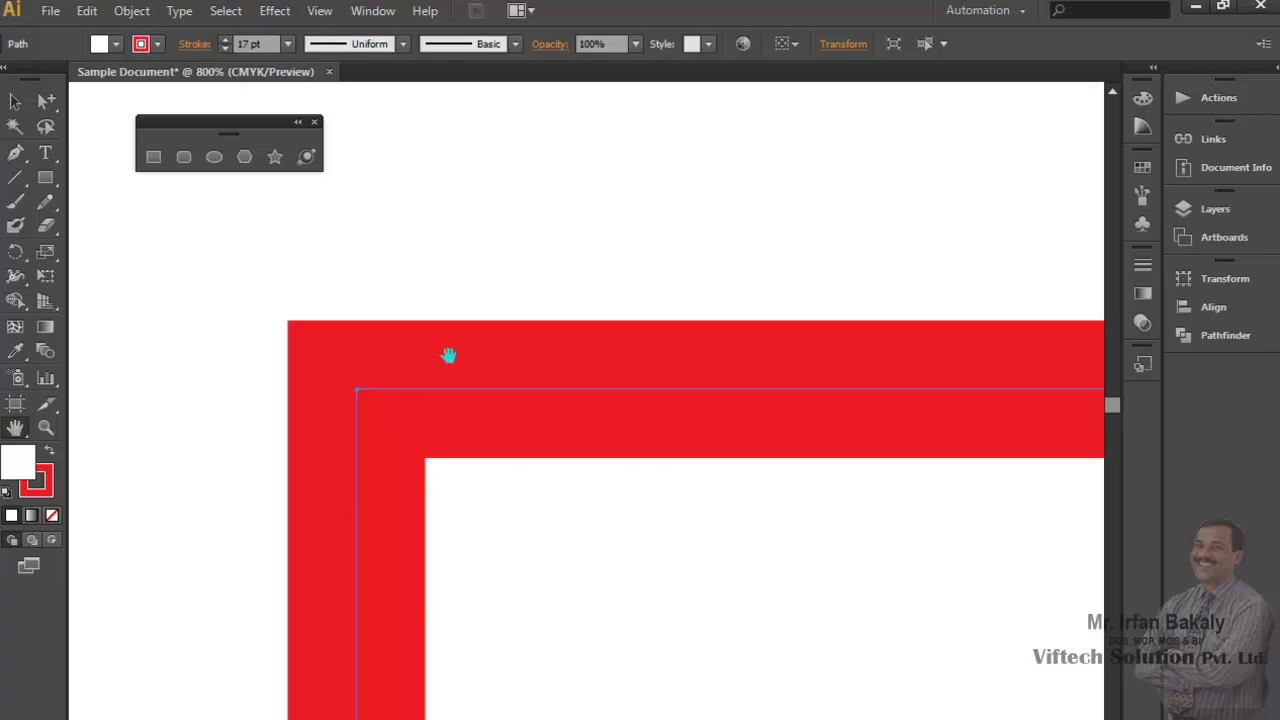
{"action": "left_click", "coordinate": [45, 427]}
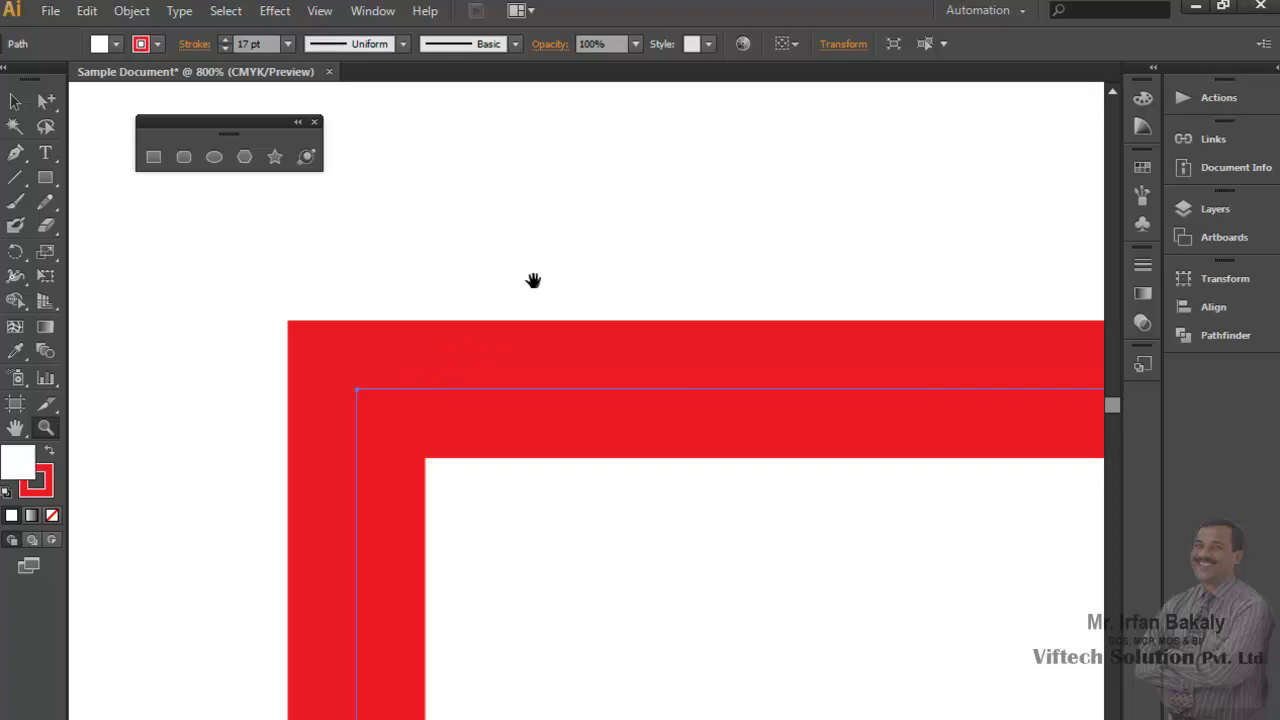
{"action": "left_click_drag", "start_coordinate": [737, 357], "coordinate": [523, 414]}
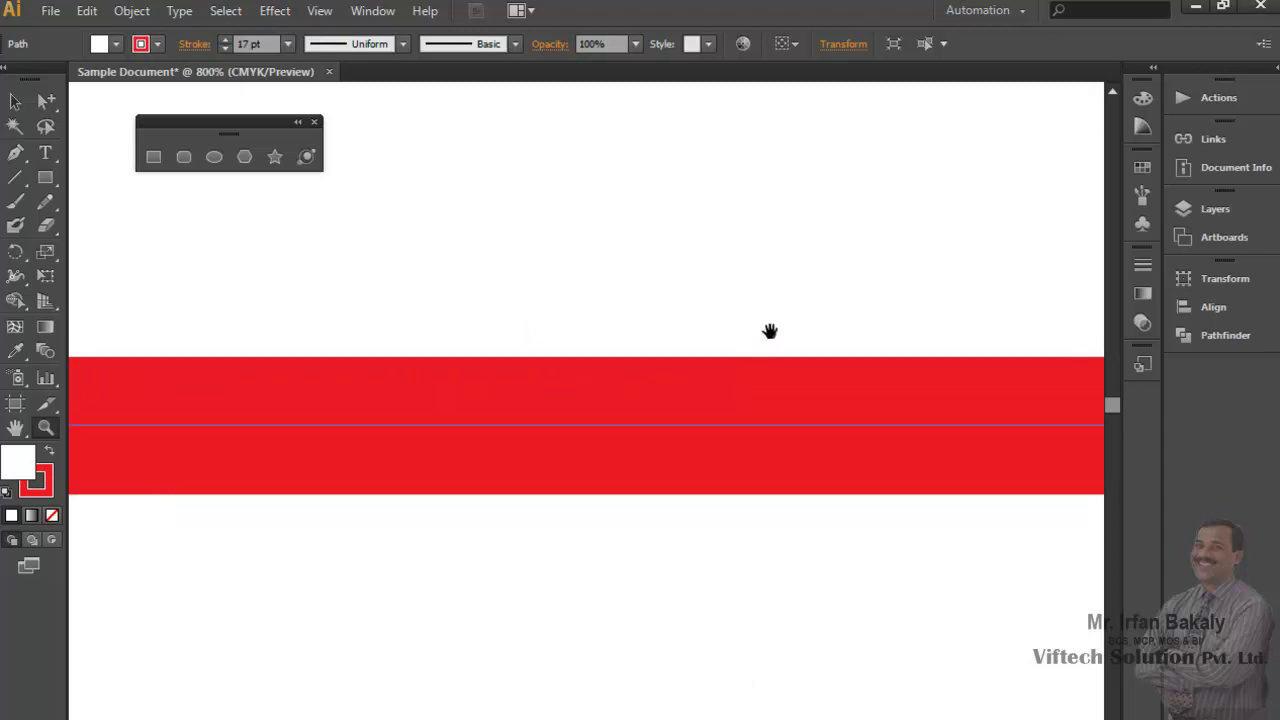
{"action": "scroll", "coordinate": [691, 351], "scroll_direction": "up", "scroll_amount": 1}
{"action": "scroll", "coordinate": [720, 354], "scroll_direction": "down", "scroll_amount": 1}
{"action": "scroll", "coordinate": [824, 398], "scroll_direction": "down", "scroll_amount": 2}
{"action": "mouse_move", "coordinate": [824, 398]}
{"action": "left_mouse_down"}
{"action": "mouse_move", "coordinate": [399, 396]}
{"action": "mouse_move", "coordinate": [366, 343]}
{"action": "left_mouse_up"}
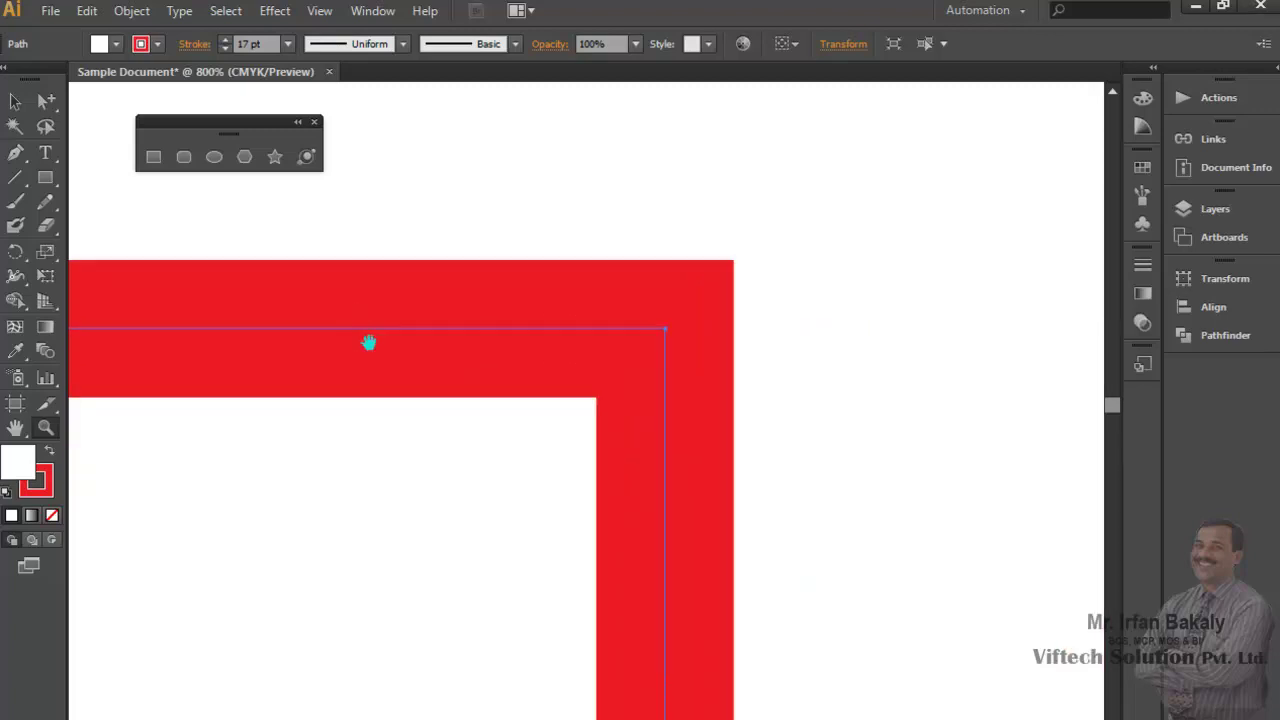
{"action": "scroll", "coordinate": [391, 414], "scroll_direction": "down", "scroll_amount": 2}
{"action": "scroll", "coordinate": [434, 340], "scroll_direction": "down", "scroll_amount": 1}
{"action": "scroll", "coordinate": [438, 380], "scroll_direction": "up", "scroll_amount": 1}
{"action": "mouse_move", "coordinate": [438, 380]}
{"action": "left_mouse_down"}
{"action": "mouse_move", "coordinate": [400, 503]}
{"action": "mouse_move", "coordinate": [331, 537]}
{"action": "mouse_move", "coordinate": [369, 454]}
{"action": "mouse_move", "coordinate": [425, 408]}
{"action": "mouse_move", "coordinate": [526, 417]}
{"action": "mouse_move", "coordinate": [466, 423]}
{"action": "mouse_move", "coordinate": [360, 375]}
{"action": "left_mouse_up"}
{"action": "left_click_drag", "start_coordinate": [468, 471], "coordinate": [420, 403]}
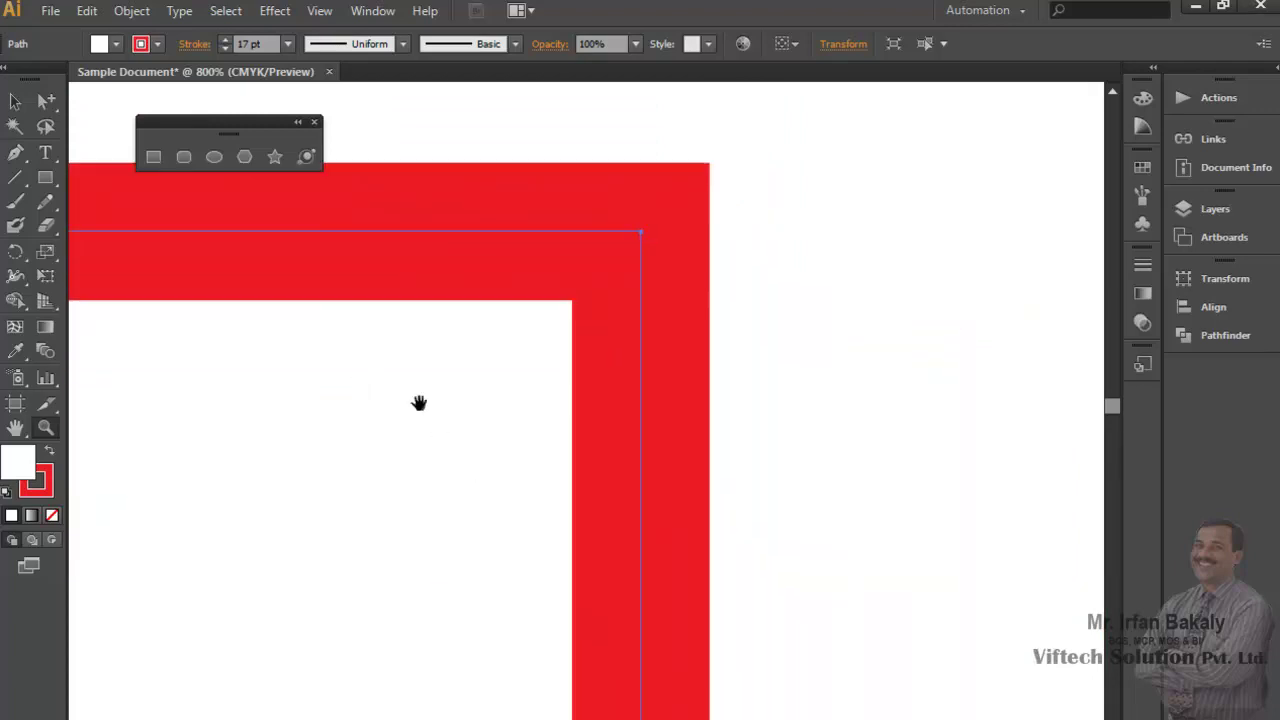
{"action": "mouse_move", "coordinate": [623, 357]}
{"action": "left_mouse_down"}
{"action": "mouse_move", "coordinate": [557, 514]}
{"action": "mouse_move", "coordinate": [582, 470]}
{"action": "mouse_move", "coordinate": [460, 563]}
{"action": "mouse_move", "coordinate": [486, 517]}
{"action": "mouse_move", "coordinate": [586, 451]}
{"action": "mouse_move", "coordinate": [667, 438]}
{"action": "left_mouse_up"}
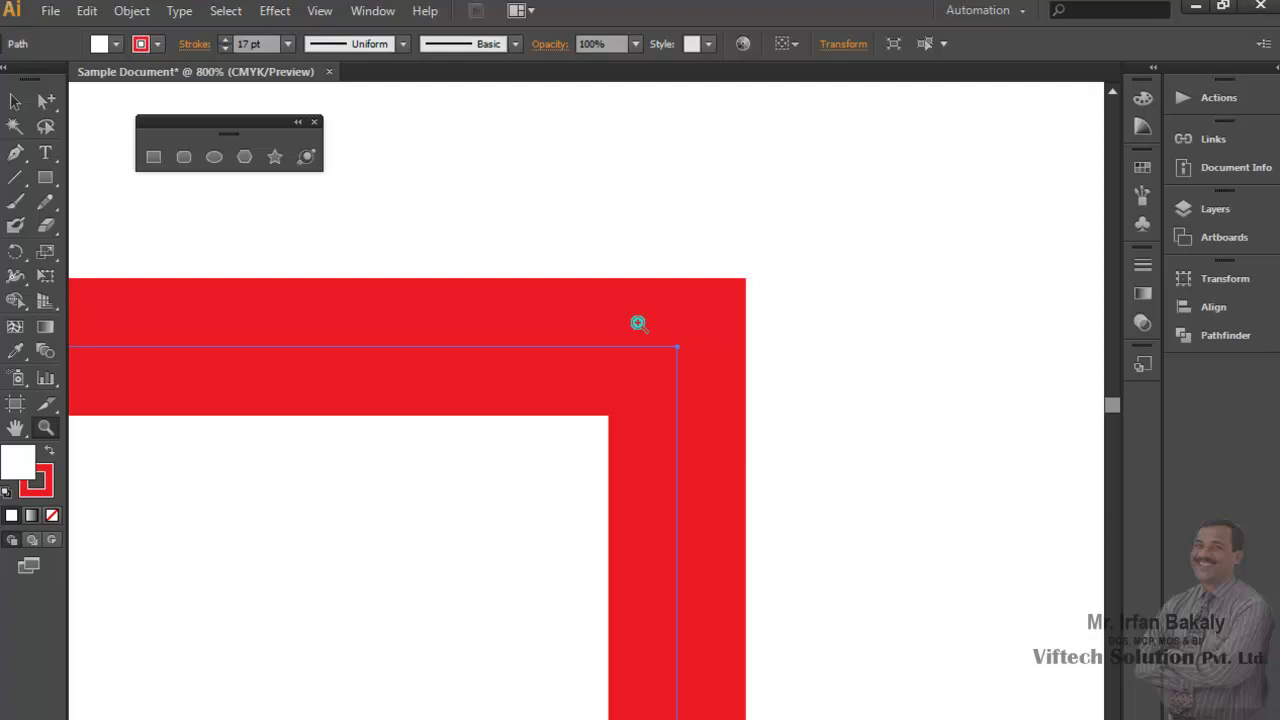
Zoom out to 400% and pan the rectangle's red top-right corner into view
{"action": "key", "text": "space"}
{"action": "key", "text": "ctrl+minus"}
{"action": "key", "text": "ctrl+minus"}
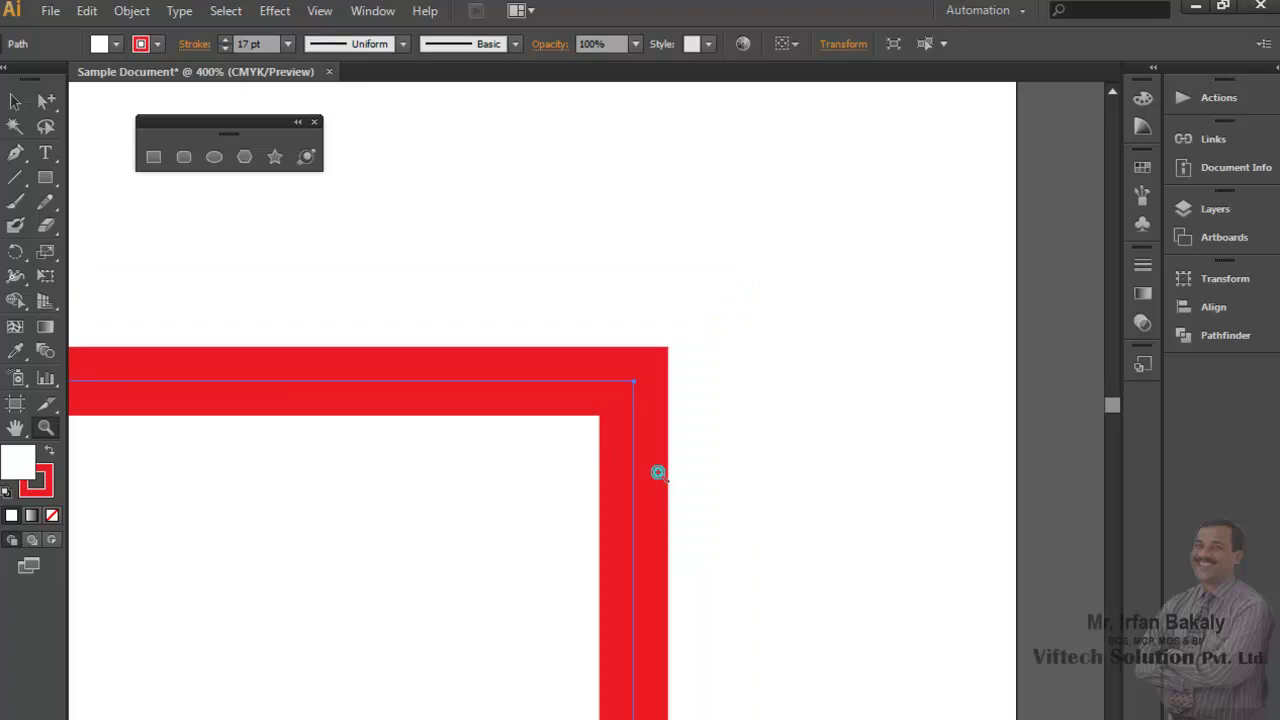
{"action": "mouse_move", "coordinate": [626, 500]}
{"action": "left_mouse_down"}
{"action": "mouse_move", "coordinate": [703, 366]}
{"action": "mouse_move", "coordinate": [828, 393]}
{"action": "left_mouse_up"}
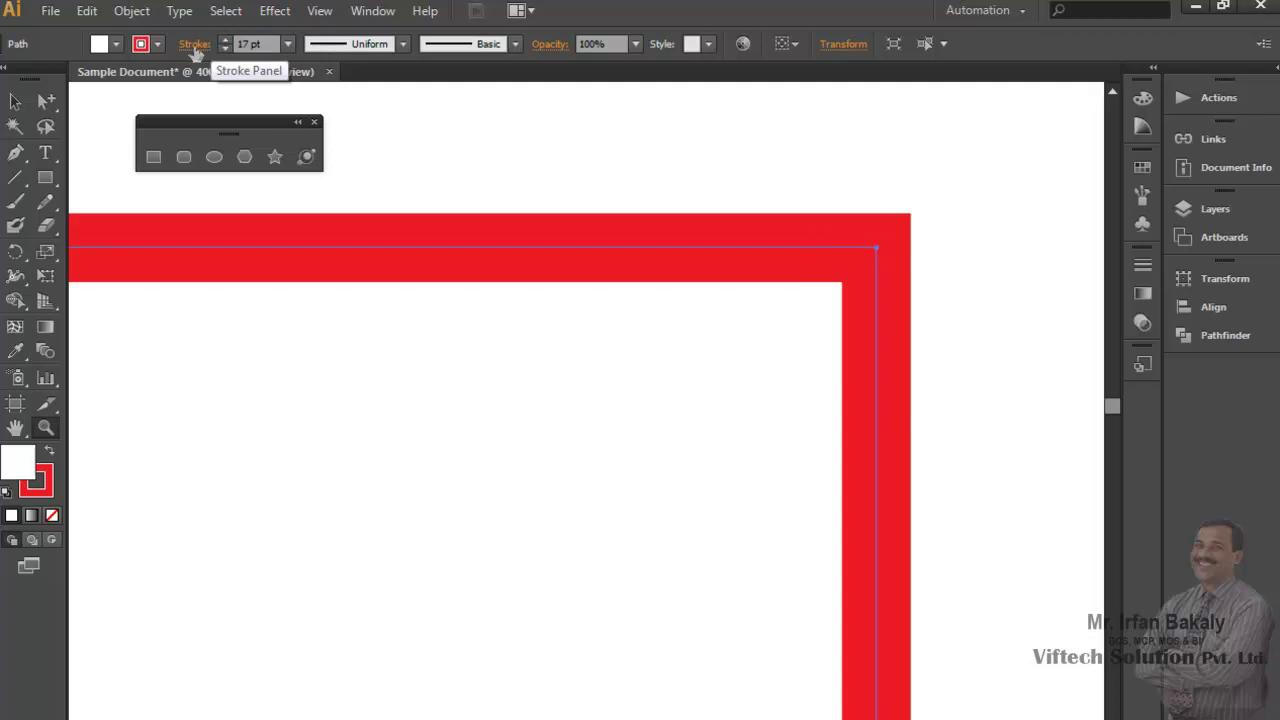
Change the rectangle's stroke weight from 17 pt to 15 pt in the Stroke settings
{"action": "left_click", "coordinate": [195, 46]}
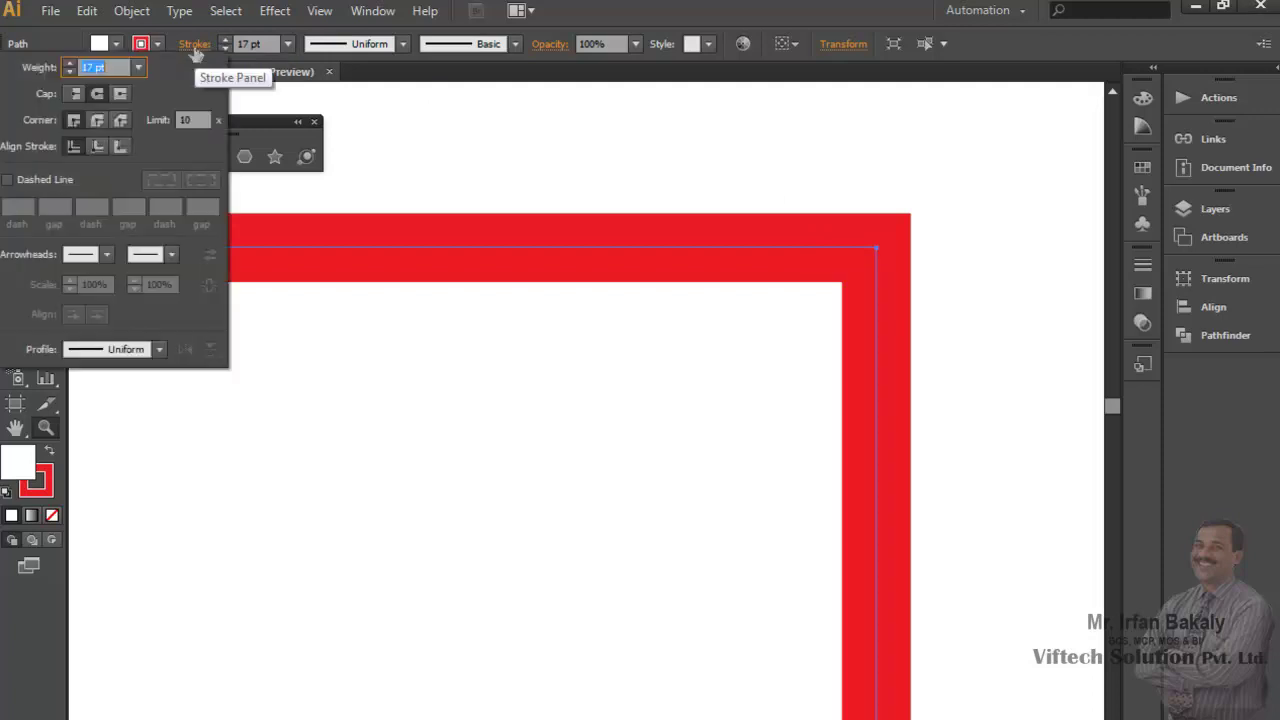
{"action": "left_click", "coordinate": [70, 72]}
{"action": "left_click", "coordinate": [70, 72]}
{"action": "left_click", "coordinate": [70, 72]}
{"action": "left_click", "coordinate": [70, 72]}
{"action": "left_click", "coordinate": [70, 72]}
{"action": "left_click", "coordinate": [70, 72]}
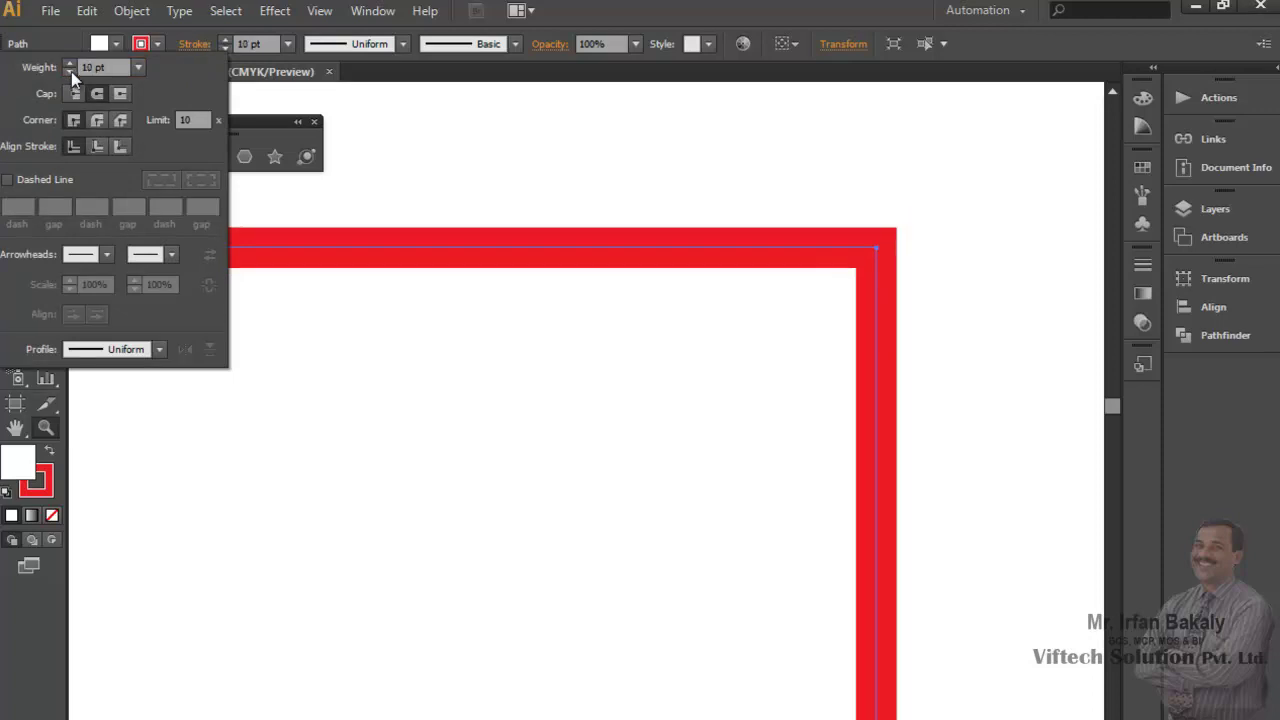
{"action": "left_click", "coordinate": [70, 64]}
{"action": "left_click", "coordinate": [70, 64]}
{"action": "left_click", "coordinate": [70, 64]}
{"action": "left_click", "coordinate": [70, 64]}
{"action": "left_click", "coordinate": [70, 64]}
{"action": "left_click", "coordinate": [70, 64]}
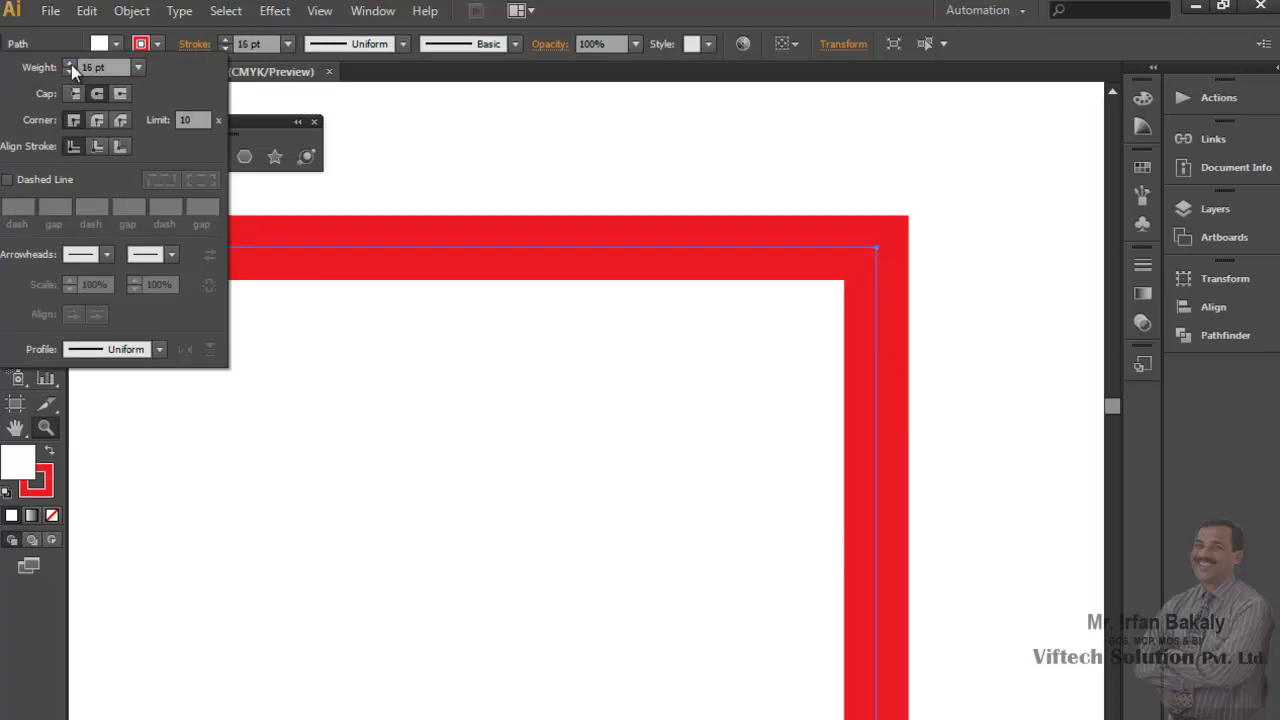
{"action": "left_click", "coordinate": [70, 72]}
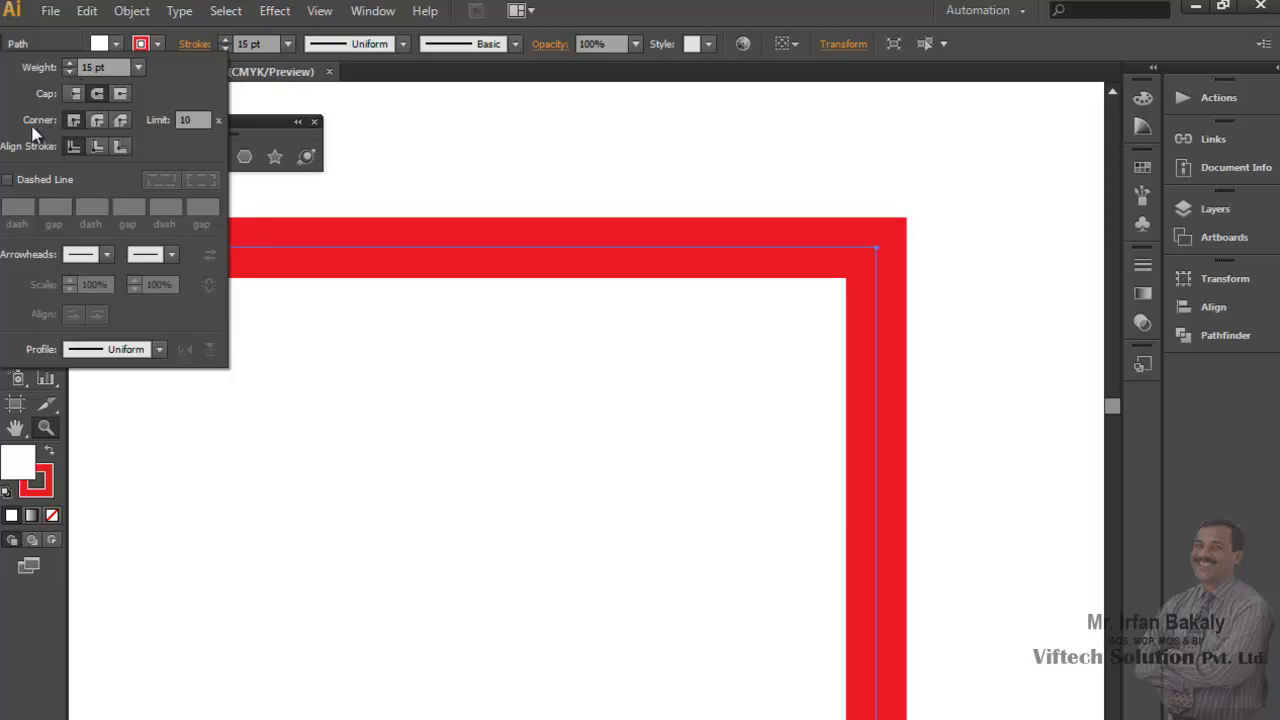
{"action": "left_click", "coordinate": [90, 119]}
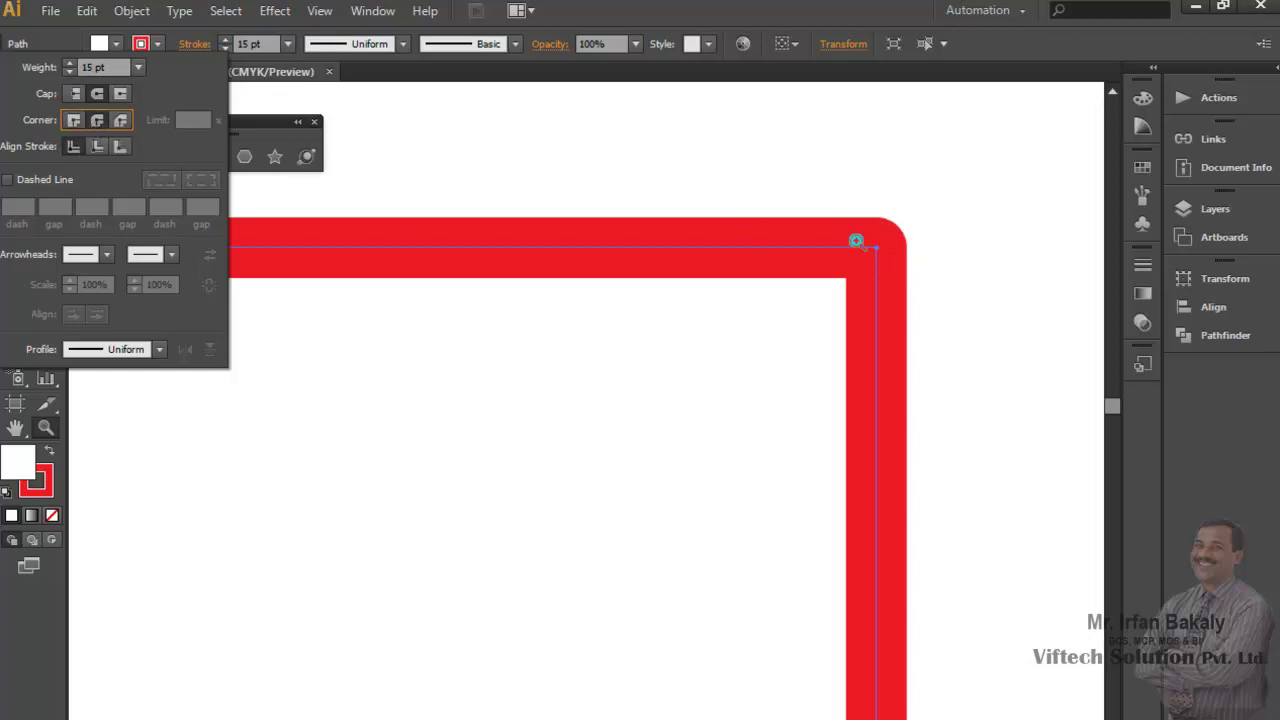
{"action": "left_click", "coordinate": [124, 121]}
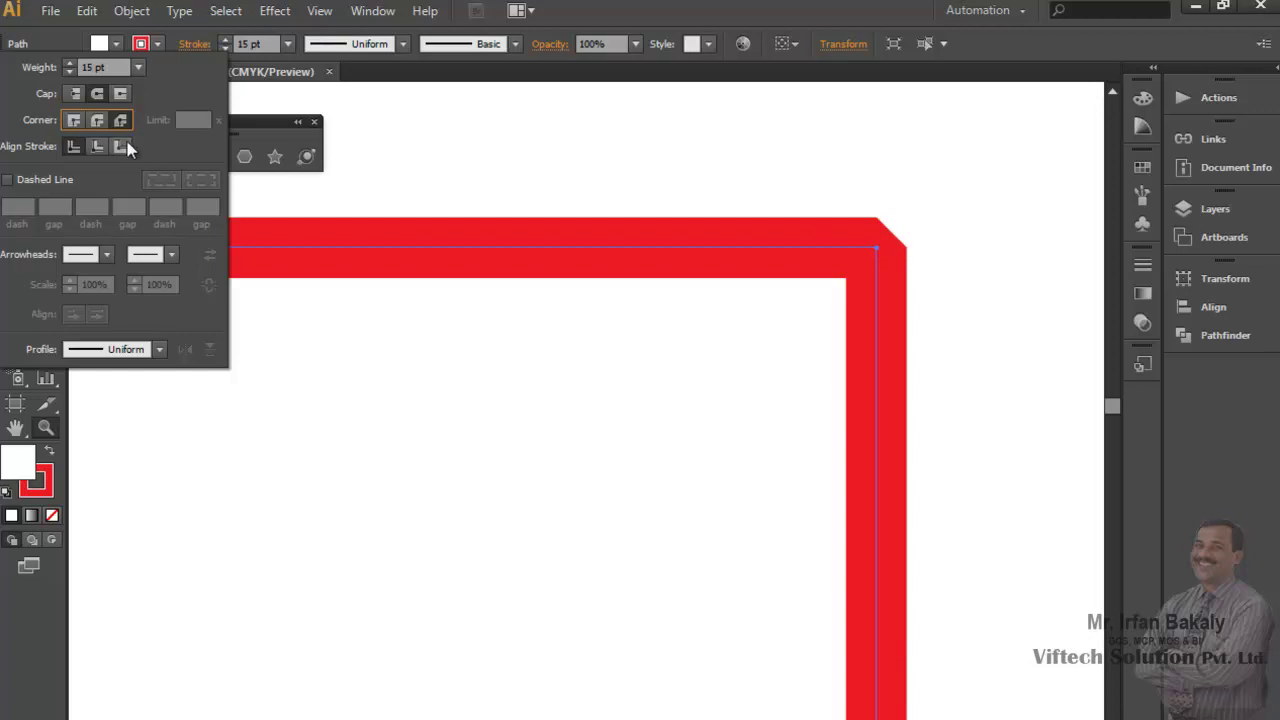
{"action": "left_click", "coordinate": [74, 122]}
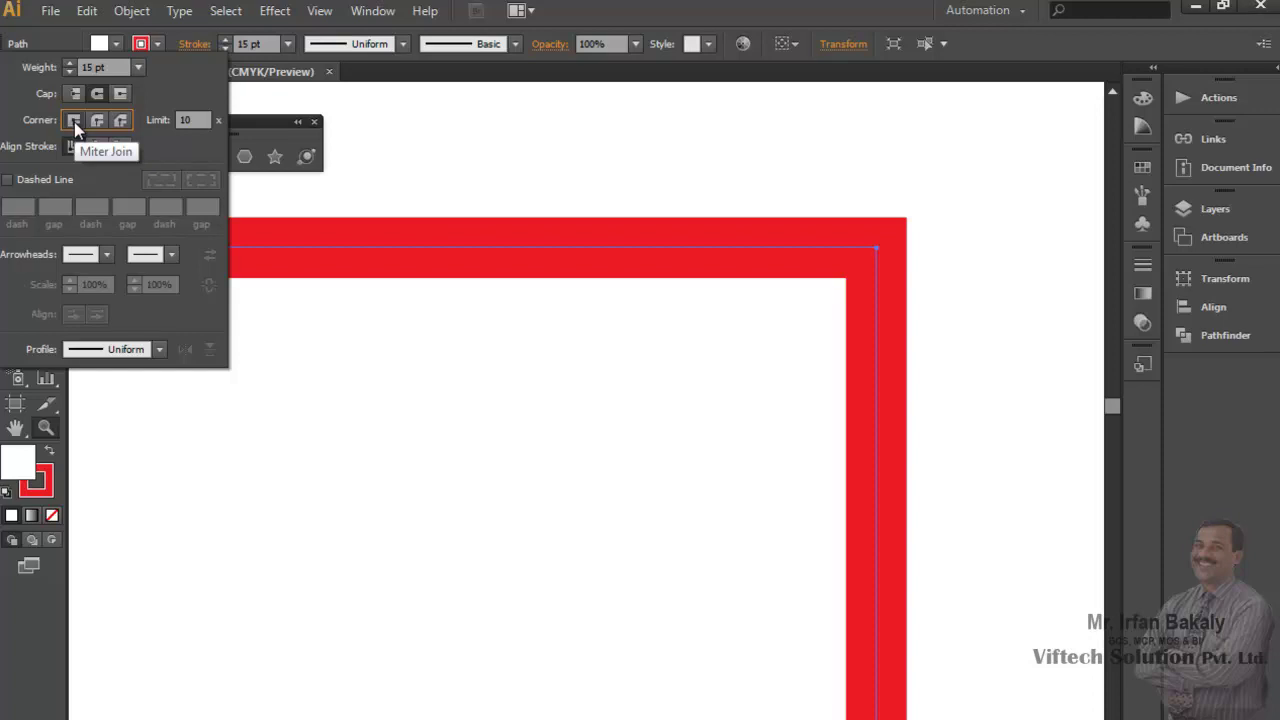
Make the red stroke a dashed line and set its weight to 10 pt
{"action": "left_click", "coordinate": [24, 181]}
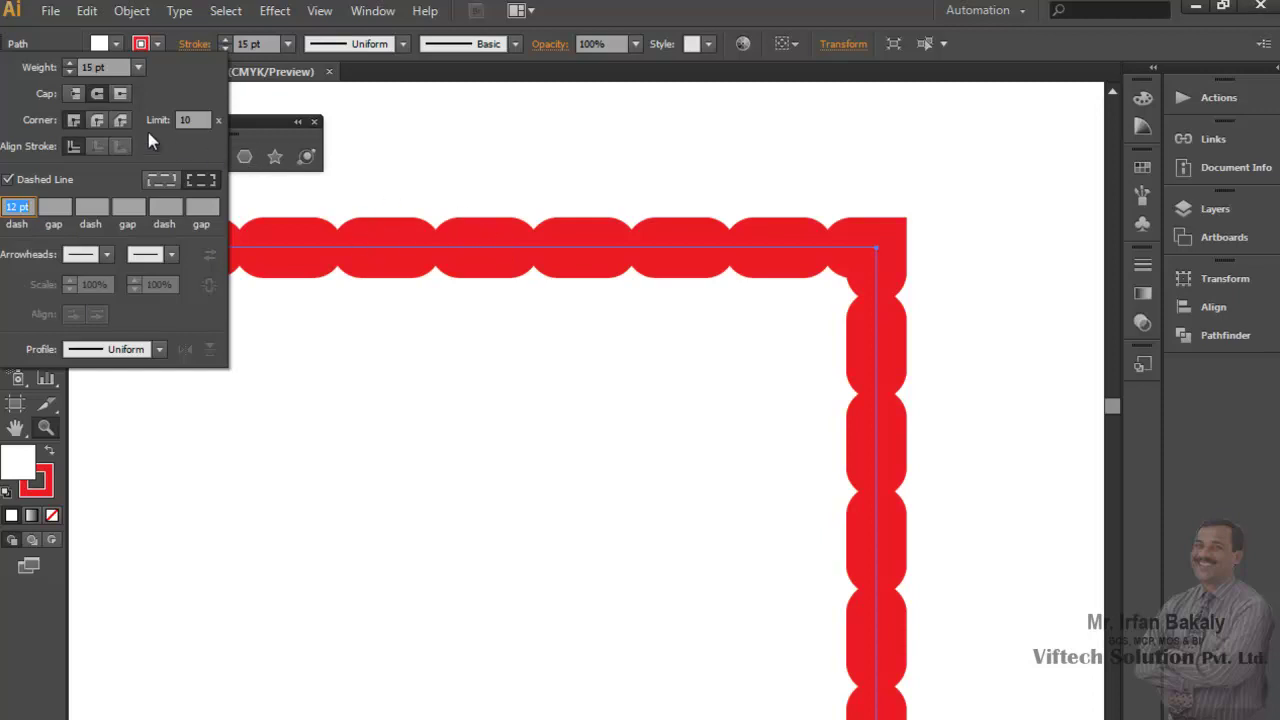
{"action": "left_click", "coordinate": [70, 77]}
{"action": "left_click", "coordinate": [69, 72]}
{"action": "left_click", "coordinate": [69, 72]}
{"action": "left_click", "coordinate": [69, 72]}
{"action": "left_click", "coordinate": [69, 72]}
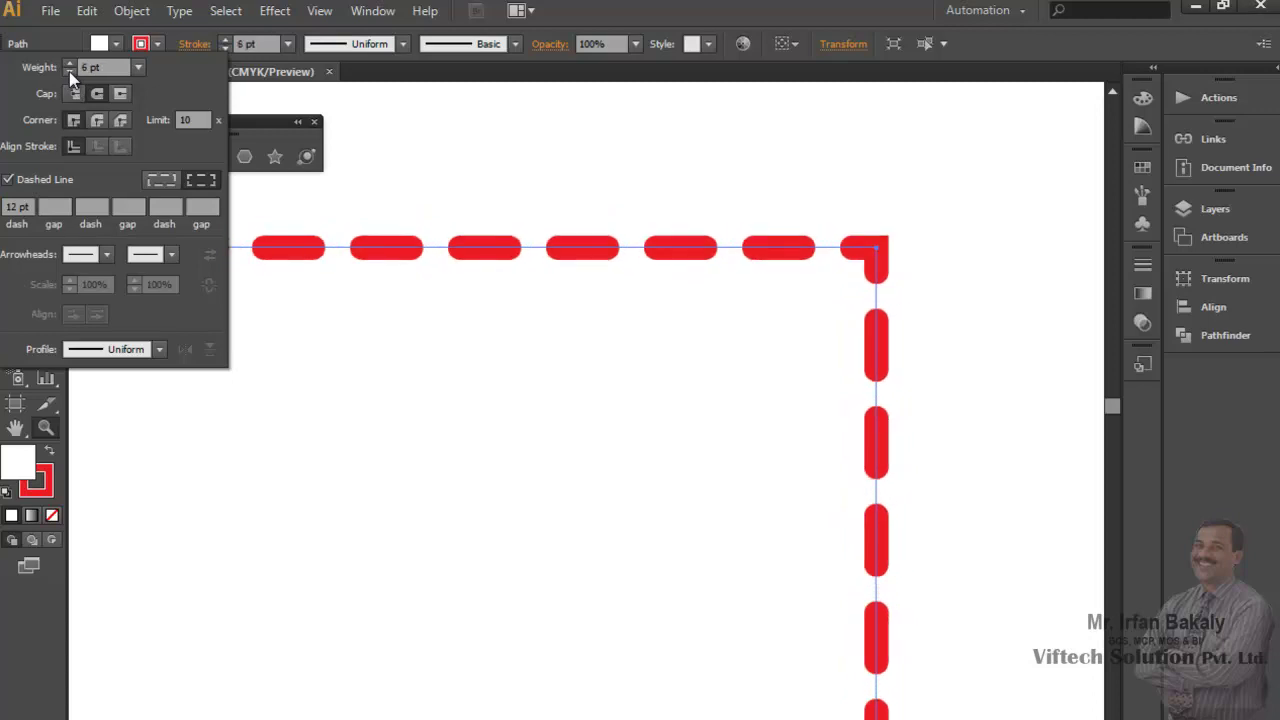
{"action": "left_click", "coordinate": [70, 62]}
{"action": "left_click", "coordinate": [70, 62]}
{"action": "left_click", "coordinate": [70, 62]}
{"action": "left_click", "coordinate": [70, 62]}
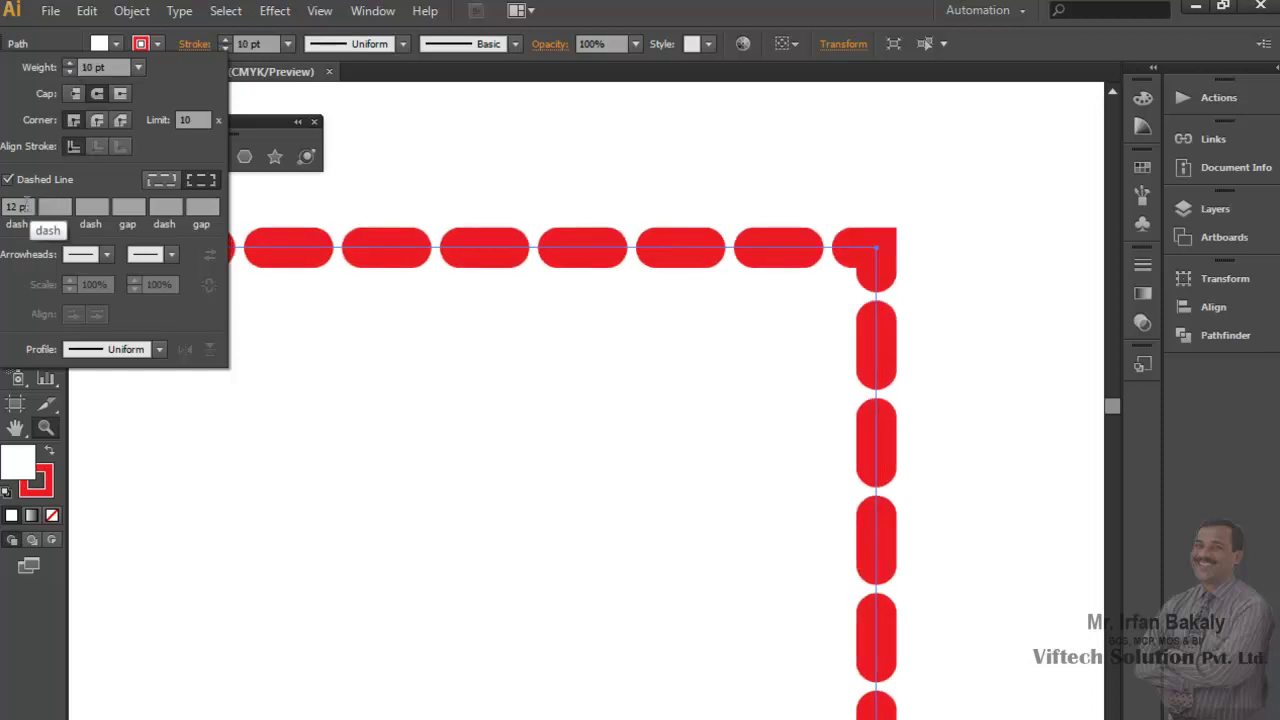
Set the first dash length to 20 pt, after trying 6 pt first
{"action": "left_click_drag", "start_coordinate": [30, 206], "coordinate": [2, 207]}
{"action": "type", "text": "6"}
{"action": "key", "text": "Tab"}
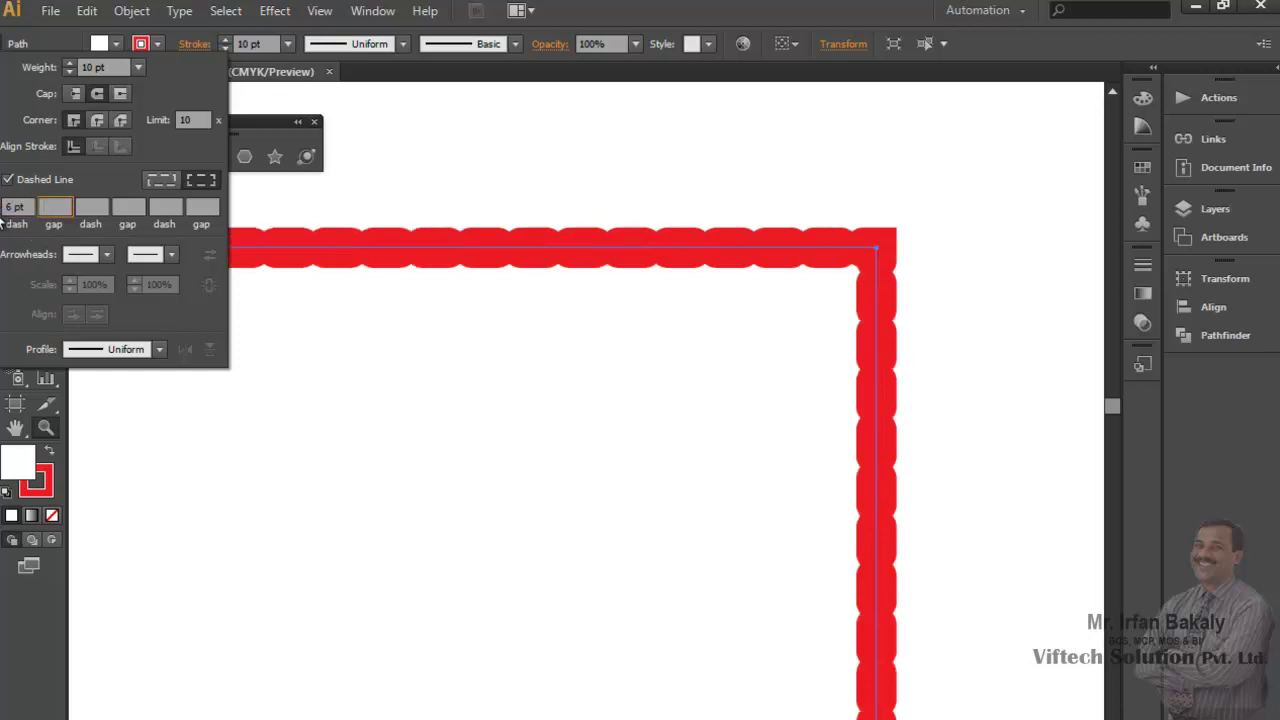
{"action": "left_click_drag", "start_coordinate": [34, 208], "coordinate": [3, 209]}
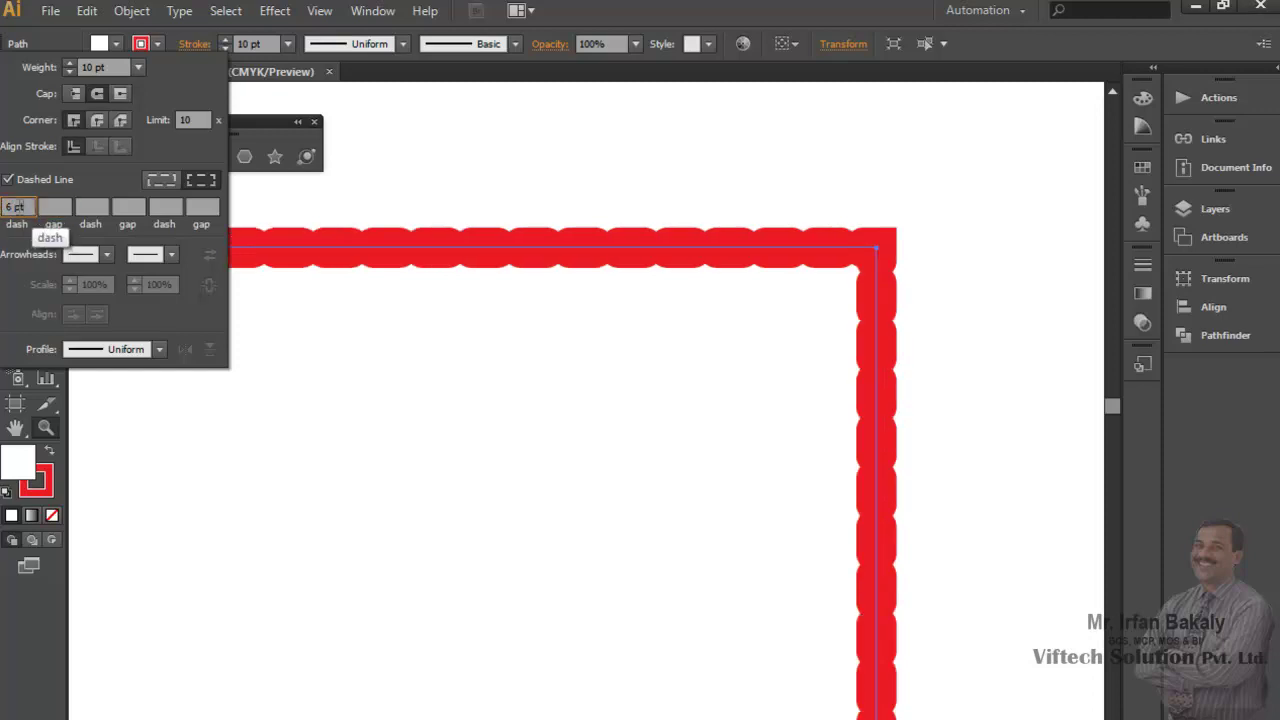
{"action": "type", "text": "20"}
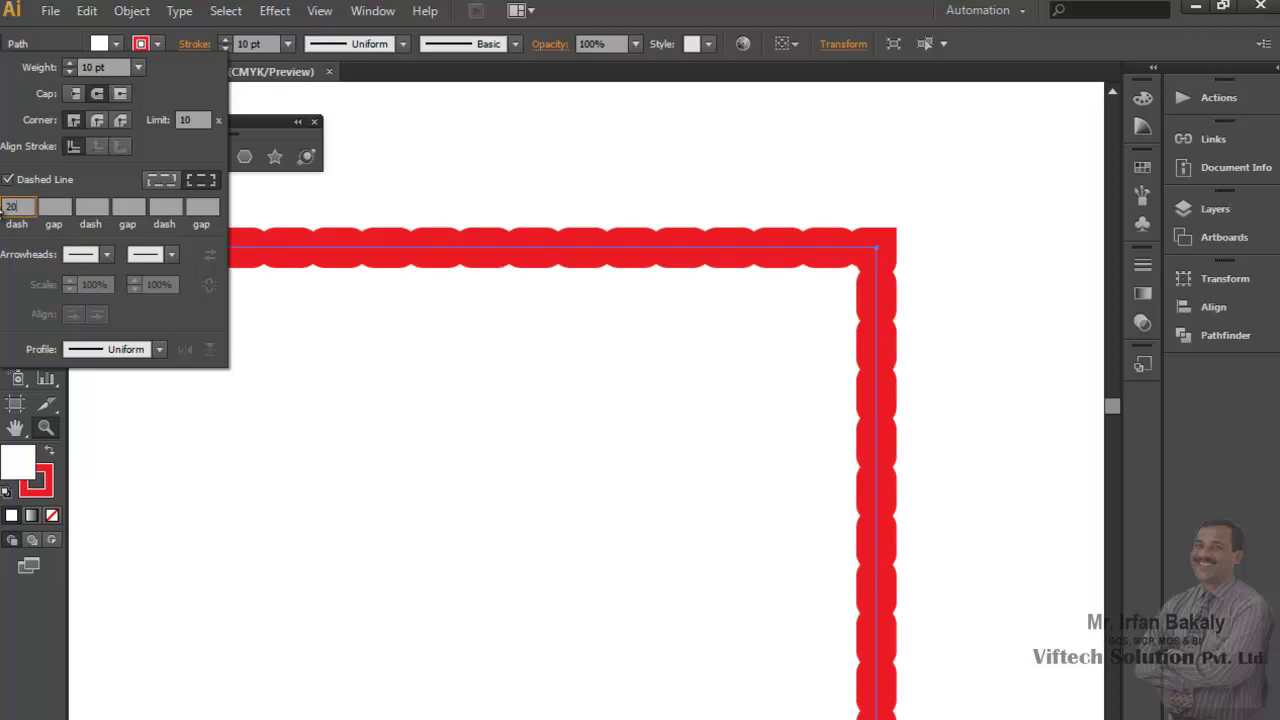
{"action": "key", "text": "Tab"}
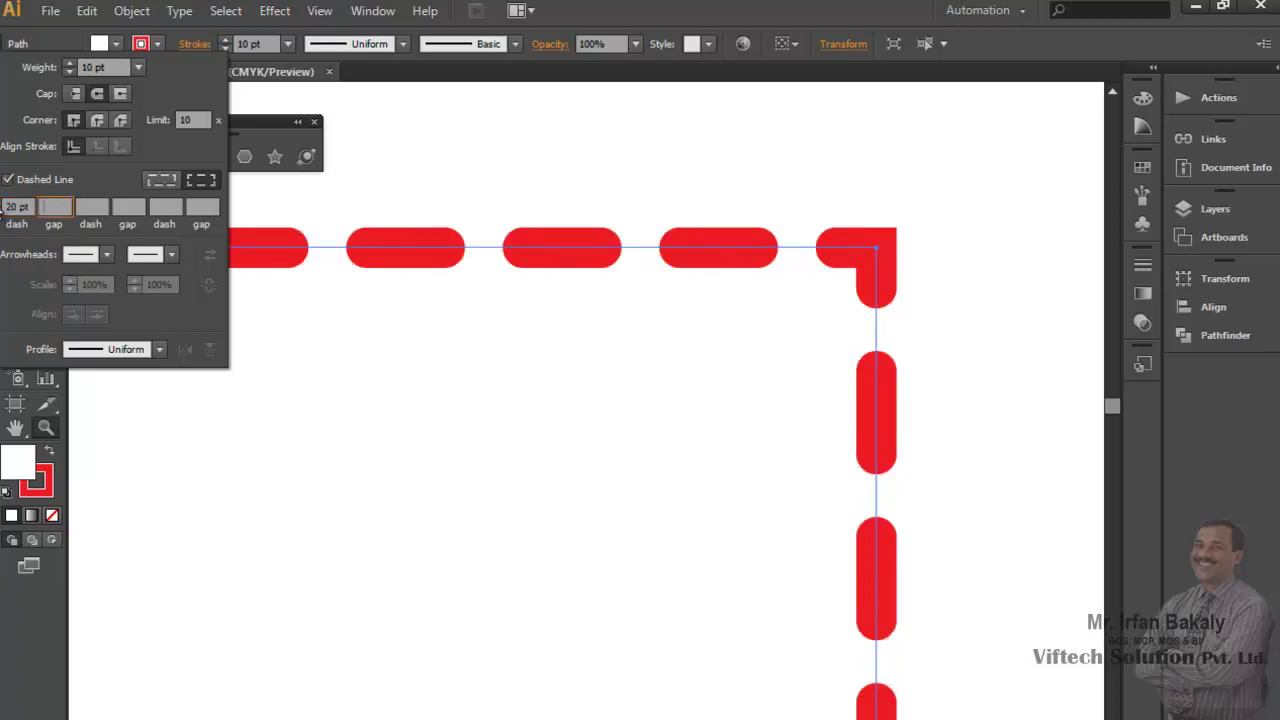
Raise the dashed stroke weight to 15 pt and lengthen the dashes to 25 pt
{"action": "left_click", "coordinate": [72, 64]}
{"action": "left_click", "coordinate": [72, 64]}
{"action": "left_click", "coordinate": [72, 64]}
{"action": "left_click", "coordinate": [72, 64]}
{"action": "left_click", "coordinate": [72, 64]}
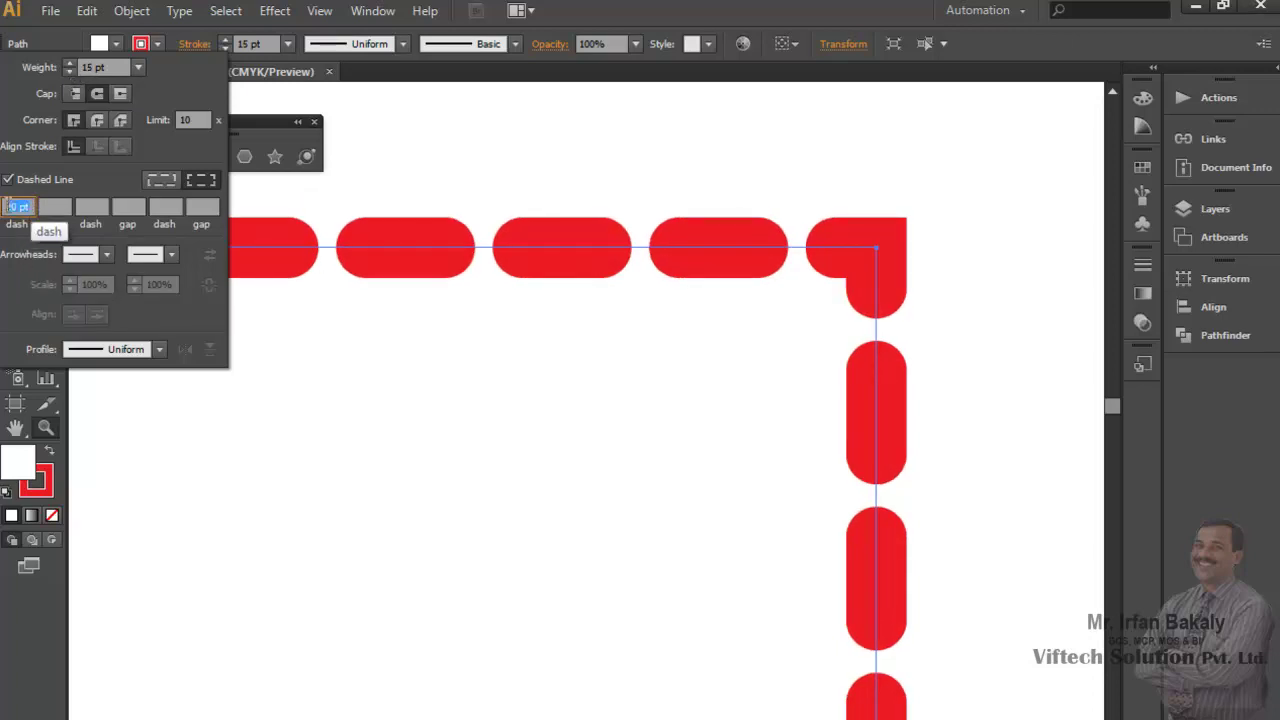
{"action": "left_click", "coordinate": [31, 206]}
{"action": "type", "text": "25"}
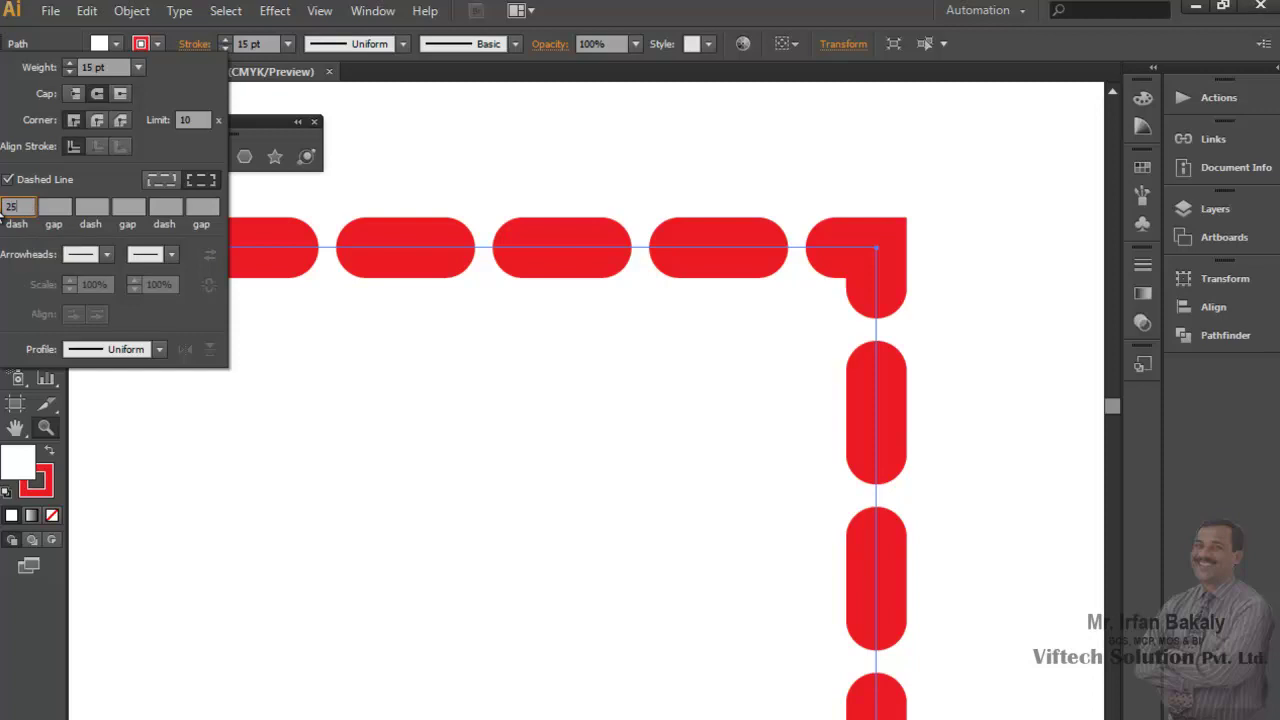
{"action": "key", "text": "Tab"}
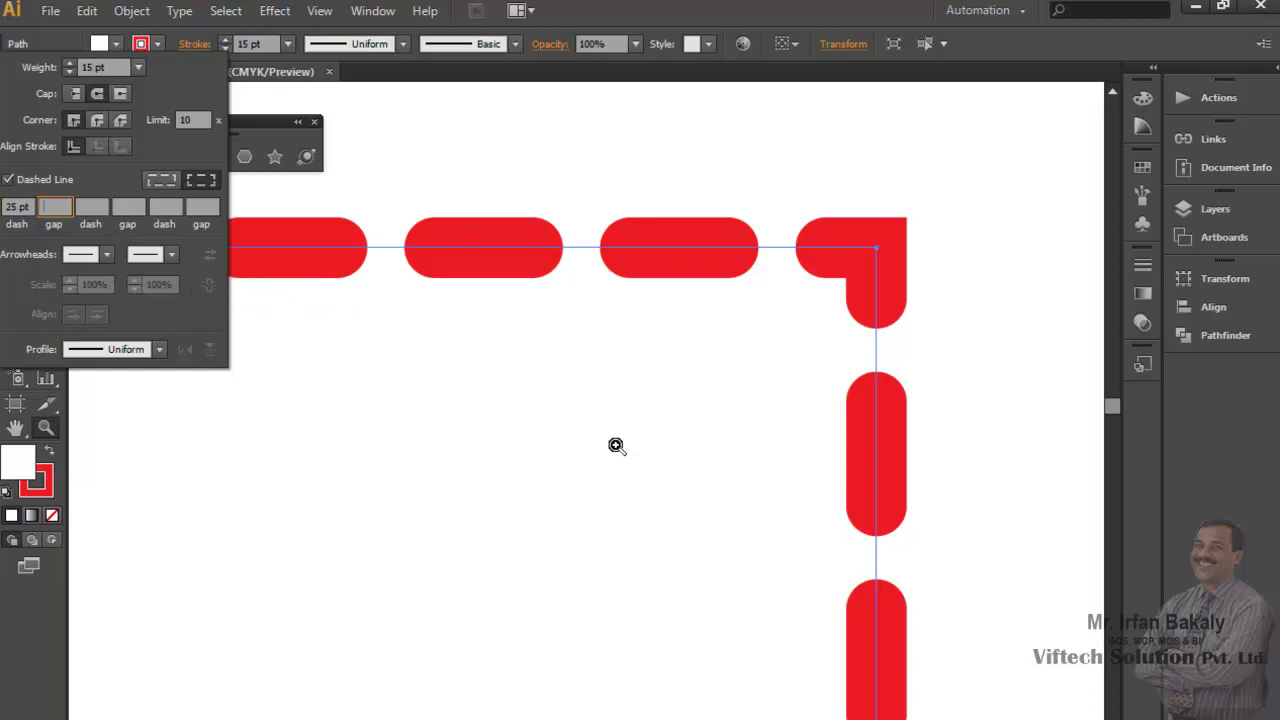
Close the Stroke panel and bring the whole dashed rectangle into view at 100%
{"action": "key", "text": "Escape"}
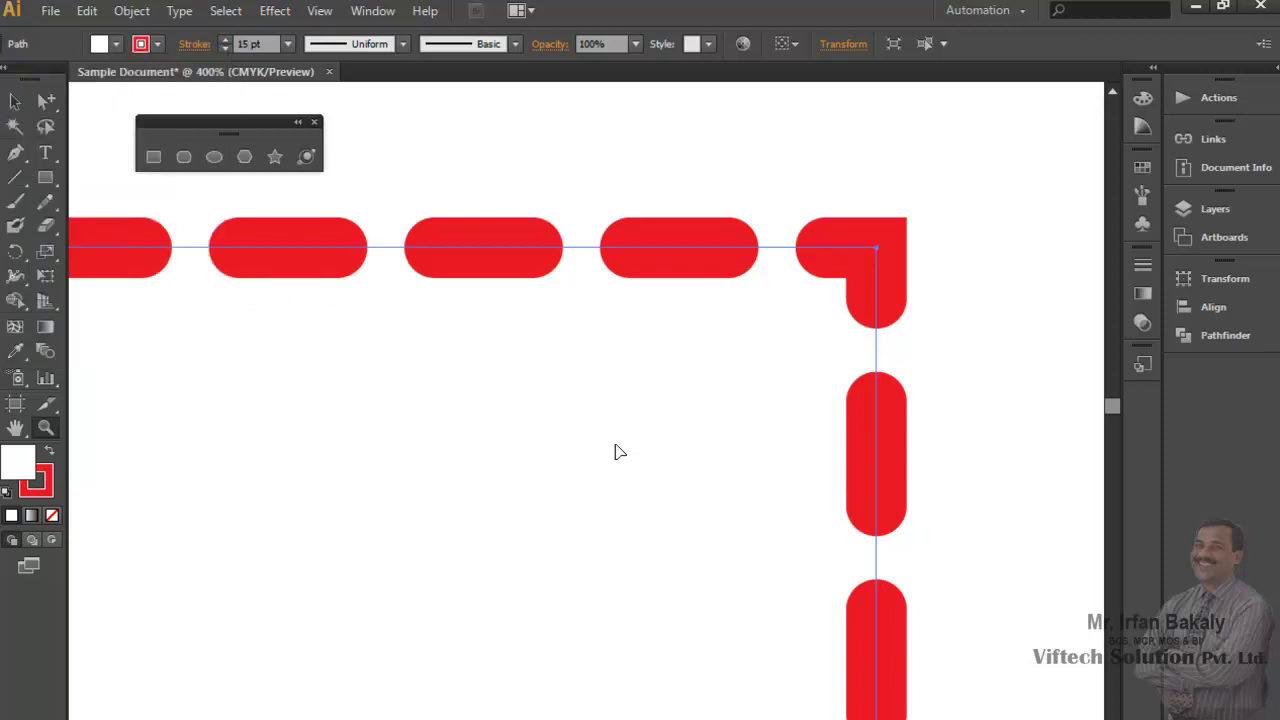
{"action": "key", "text": "ctrl+minus"}
{"action": "key", "text": "ctrl+minus"}
{"action": "key", "text": "ctrl+minus"}
{"action": "key", "text": "ctrl+minus"}
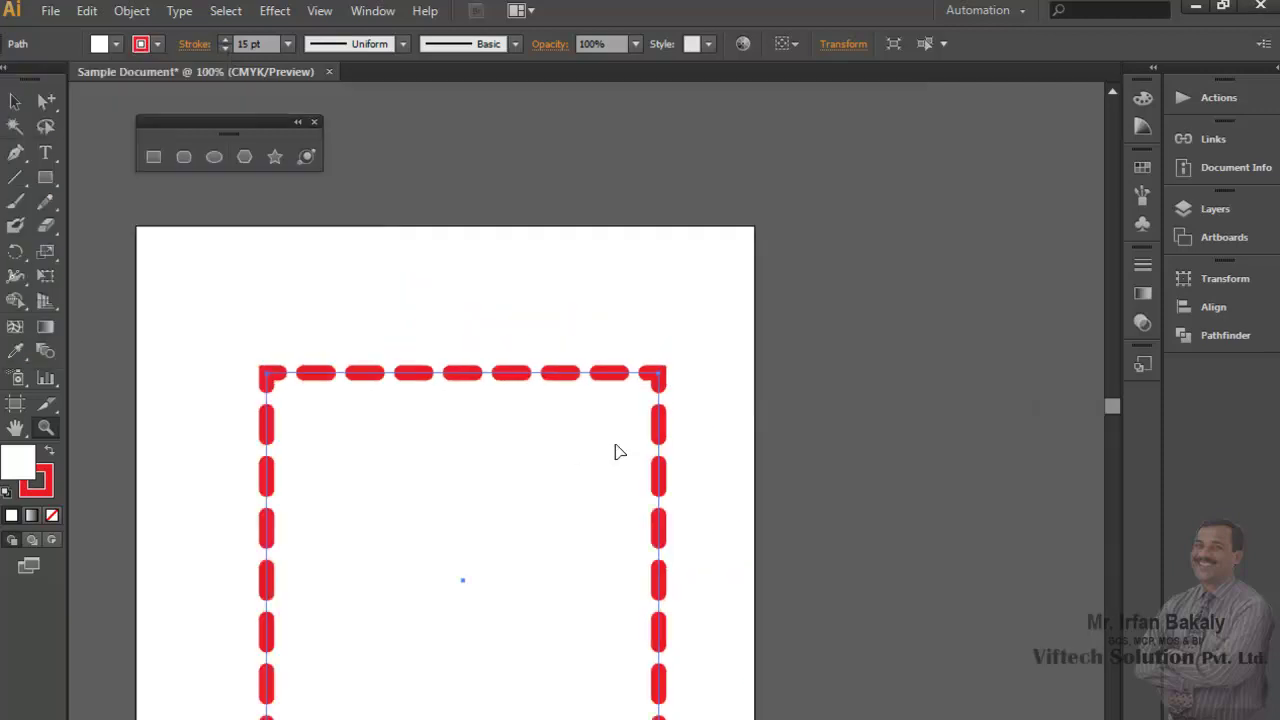
{"action": "mouse_move", "coordinate": [538, 494]}
{"action": "left_mouse_down"}
{"action": "mouse_move", "coordinate": [550, 364]}
{"action": "mouse_move", "coordinate": [663, 370]}
{"action": "left_mouse_up"}
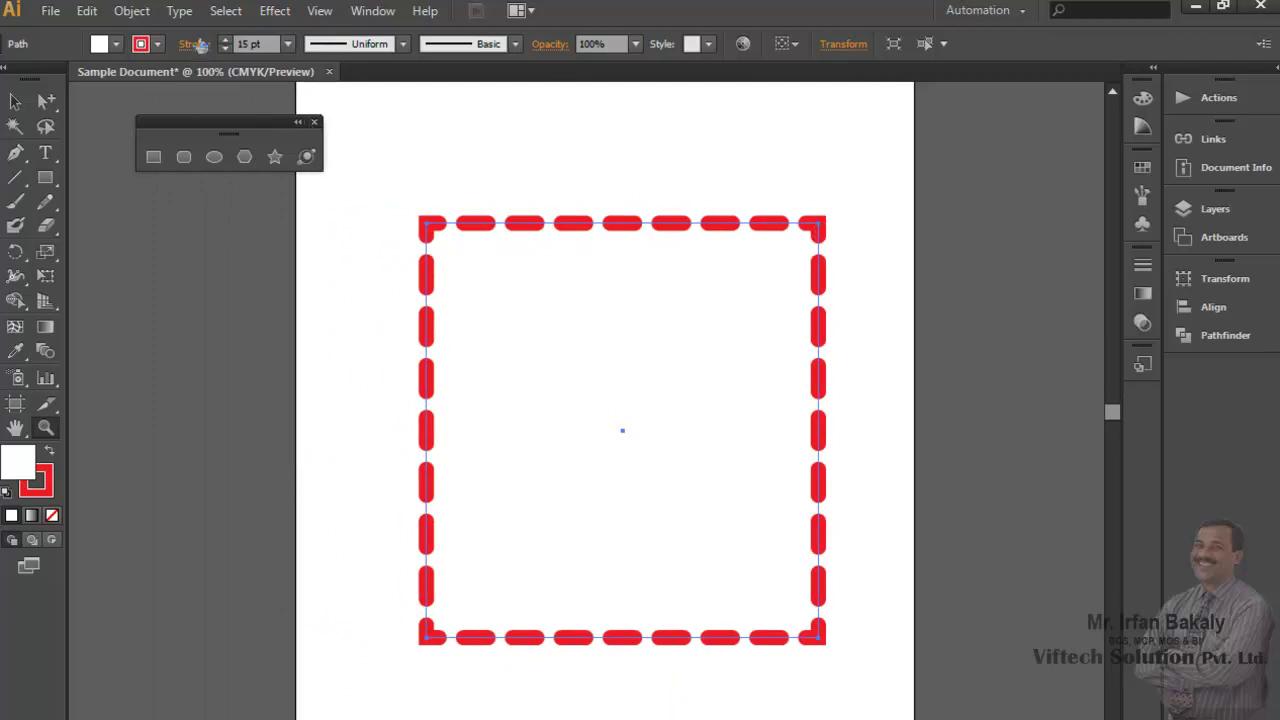
Give the dashed stroke a round join, then deselect the rectangle
{"action": "left_click", "coordinate": [195, 44]}
{"action": "left_click", "coordinate": [96, 120]}
{"action": "left_click", "coordinate": [15, 101]}
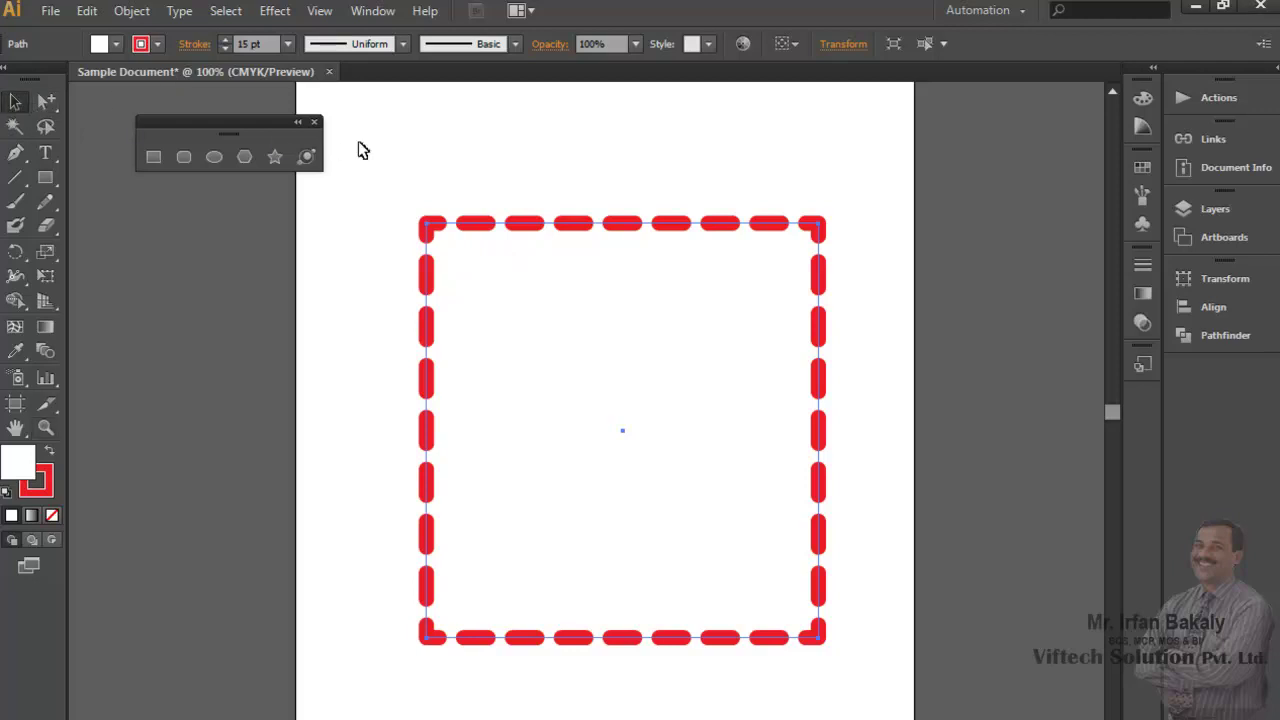
{"action": "left_click", "coordinate": [472, 168]}
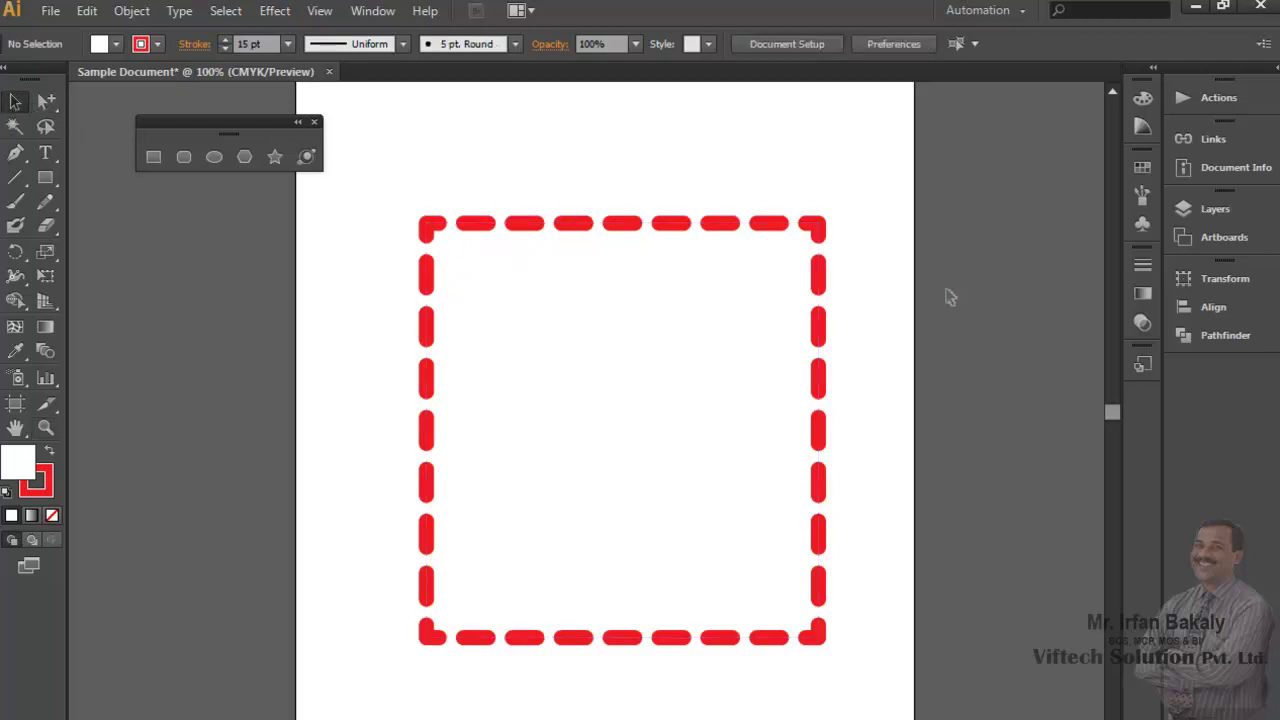